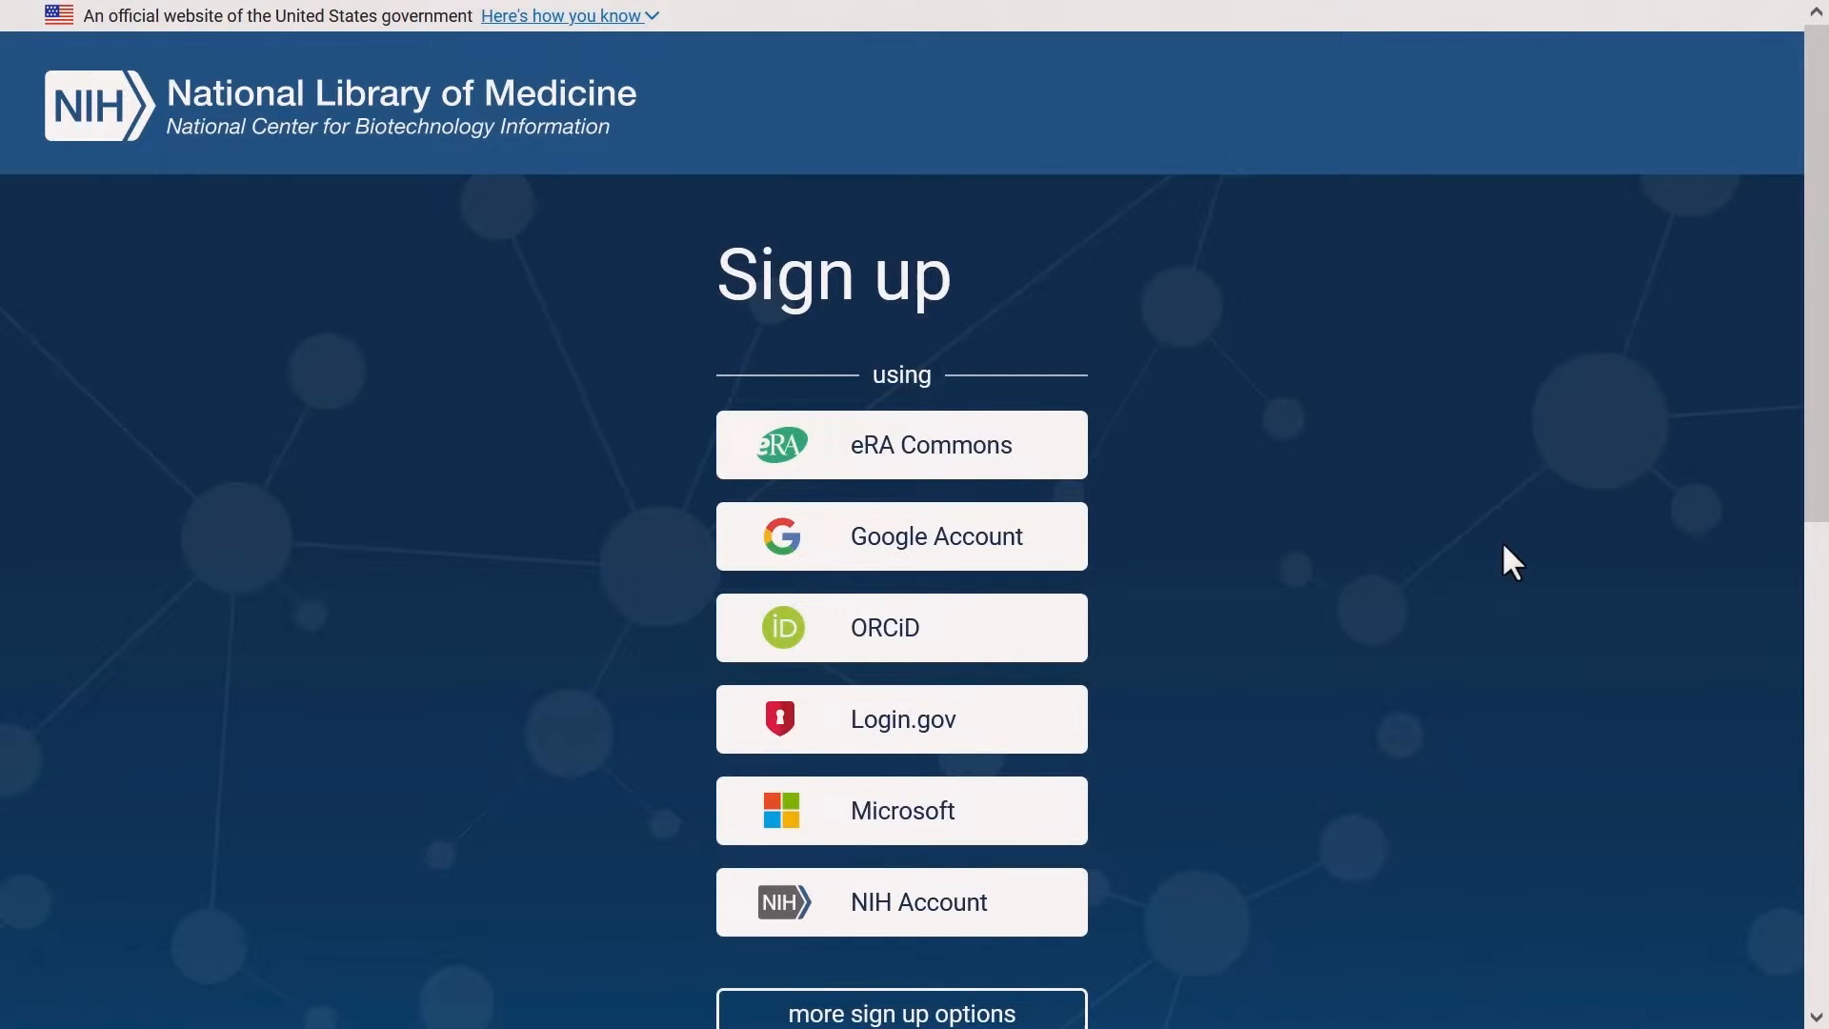
- Log in to the existing NCBI account and open its account settings
scroll(1503, 546, down, 3)
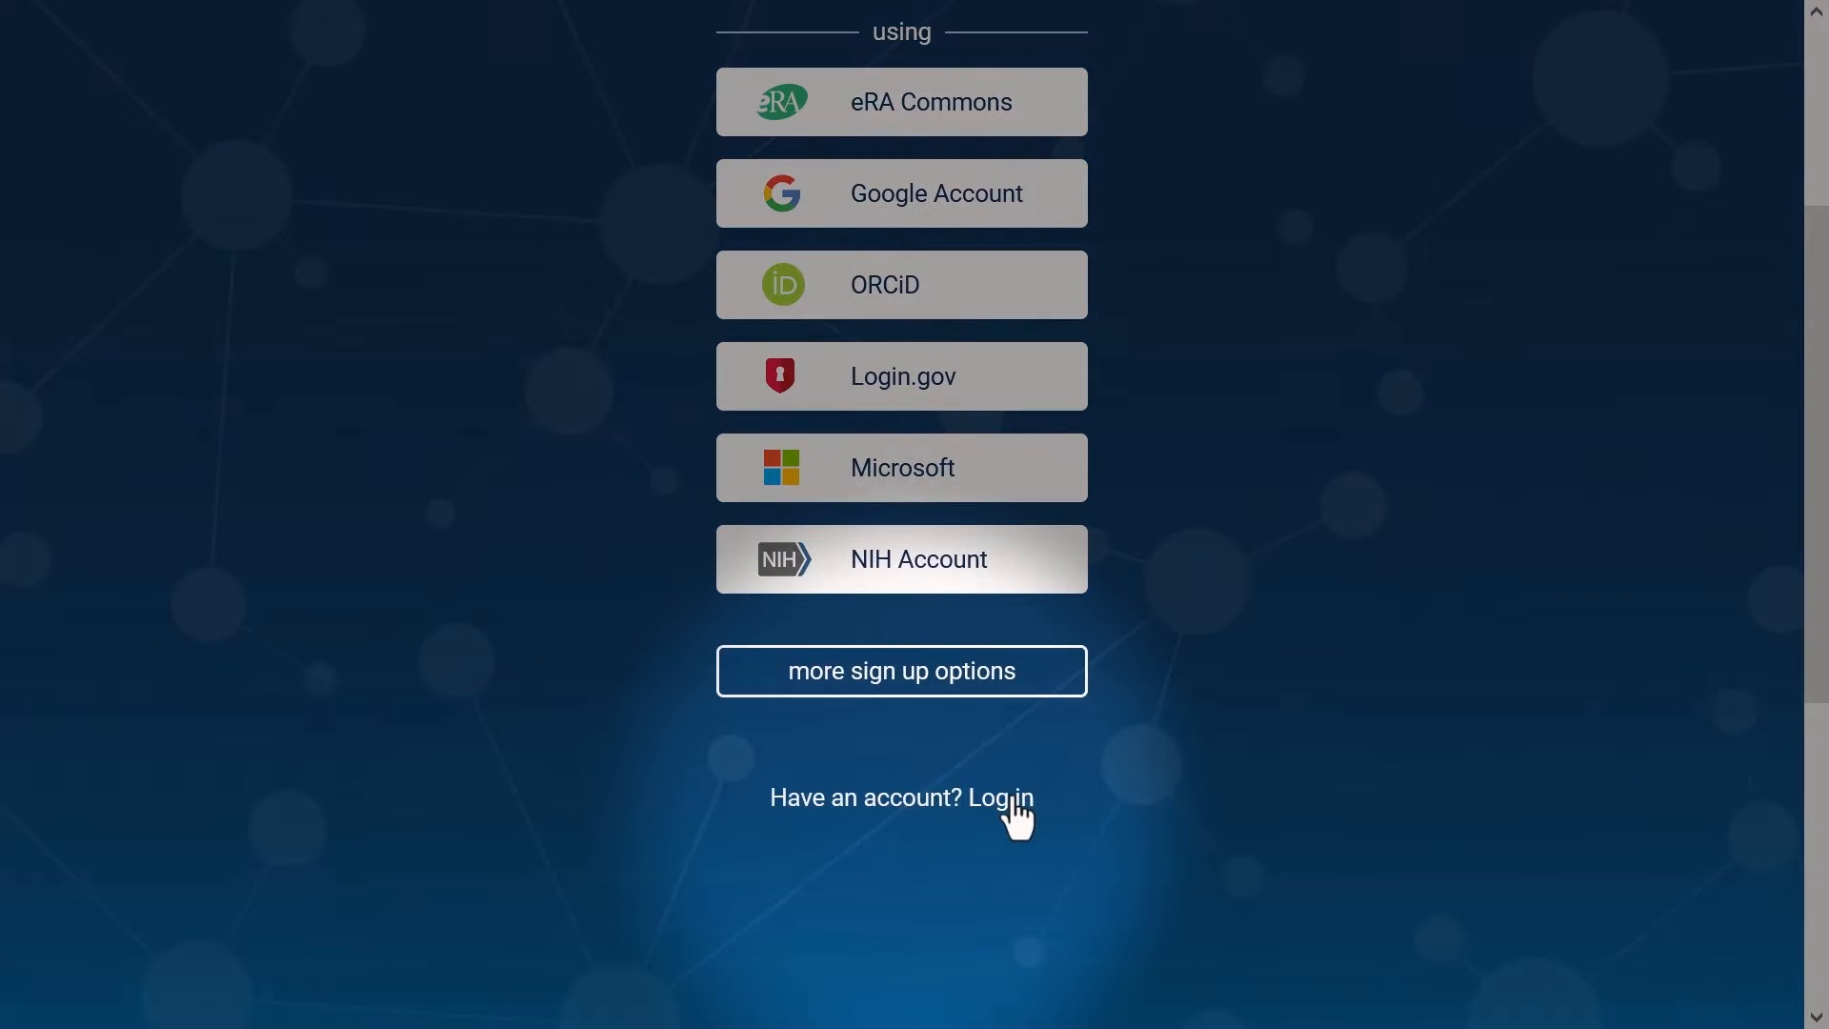
click(1012, 803)
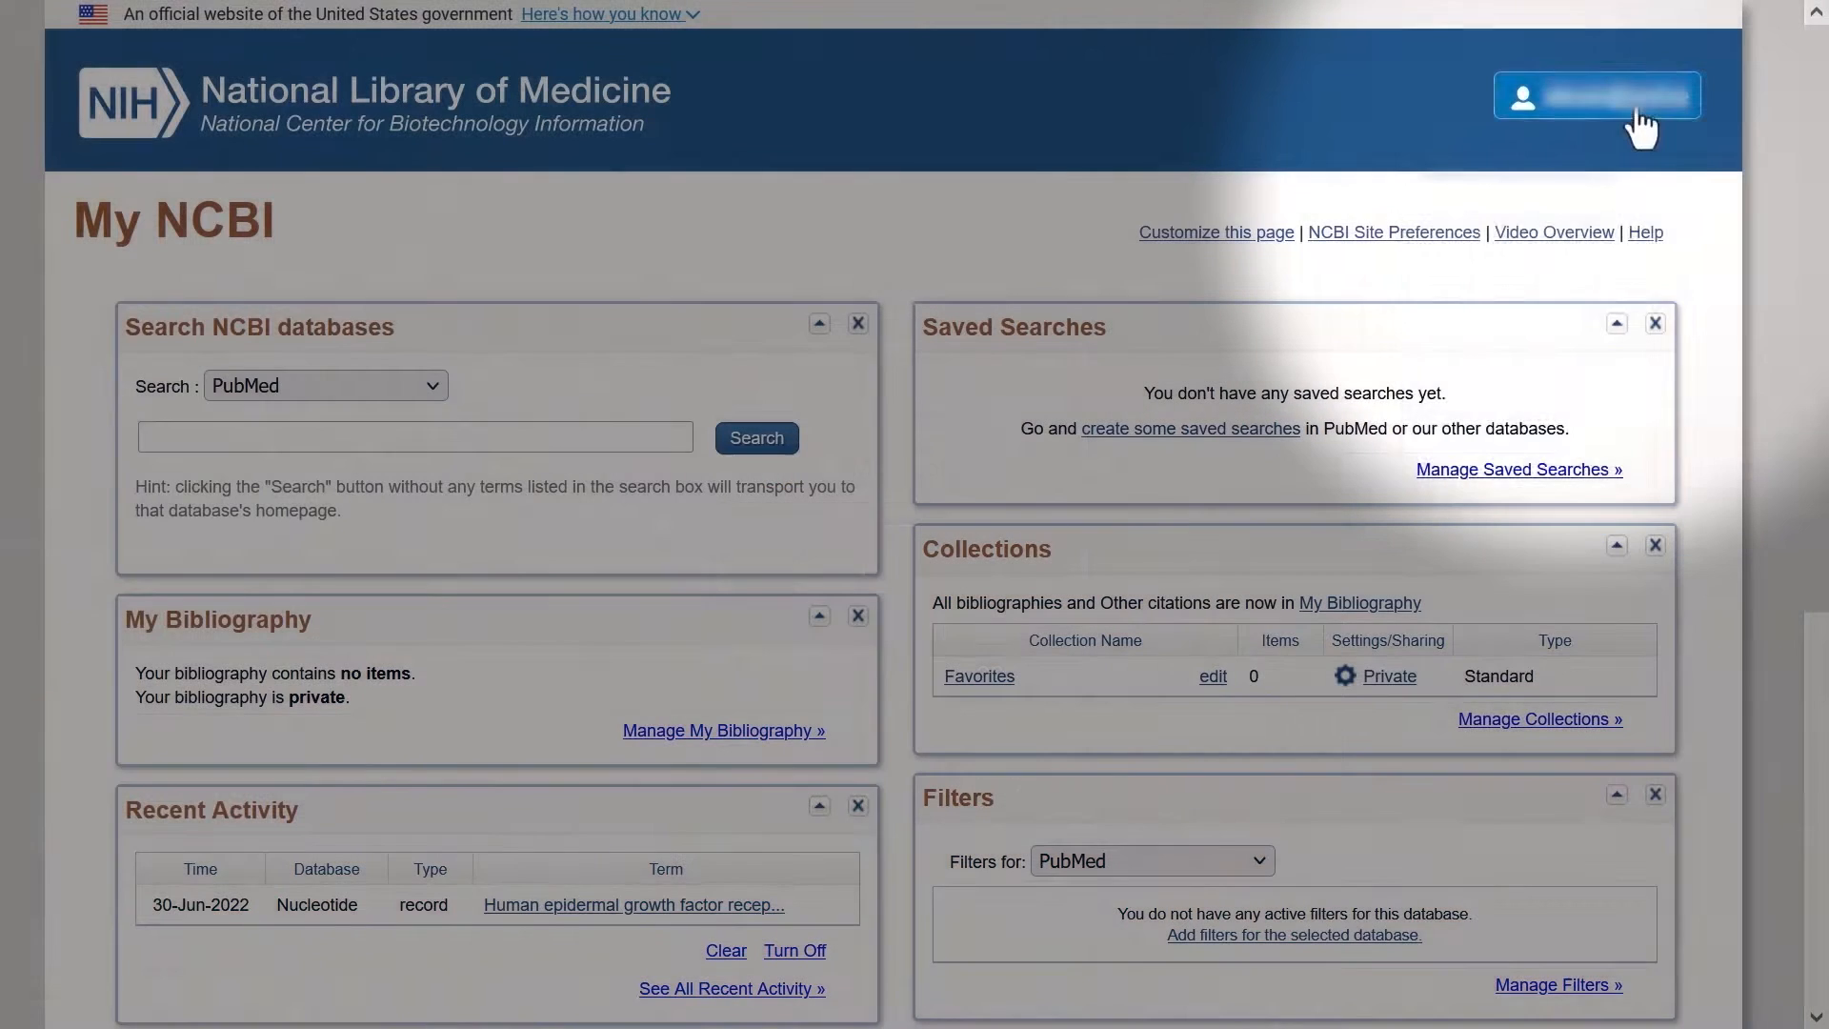
click(1633, 122)
click(1610, 366)
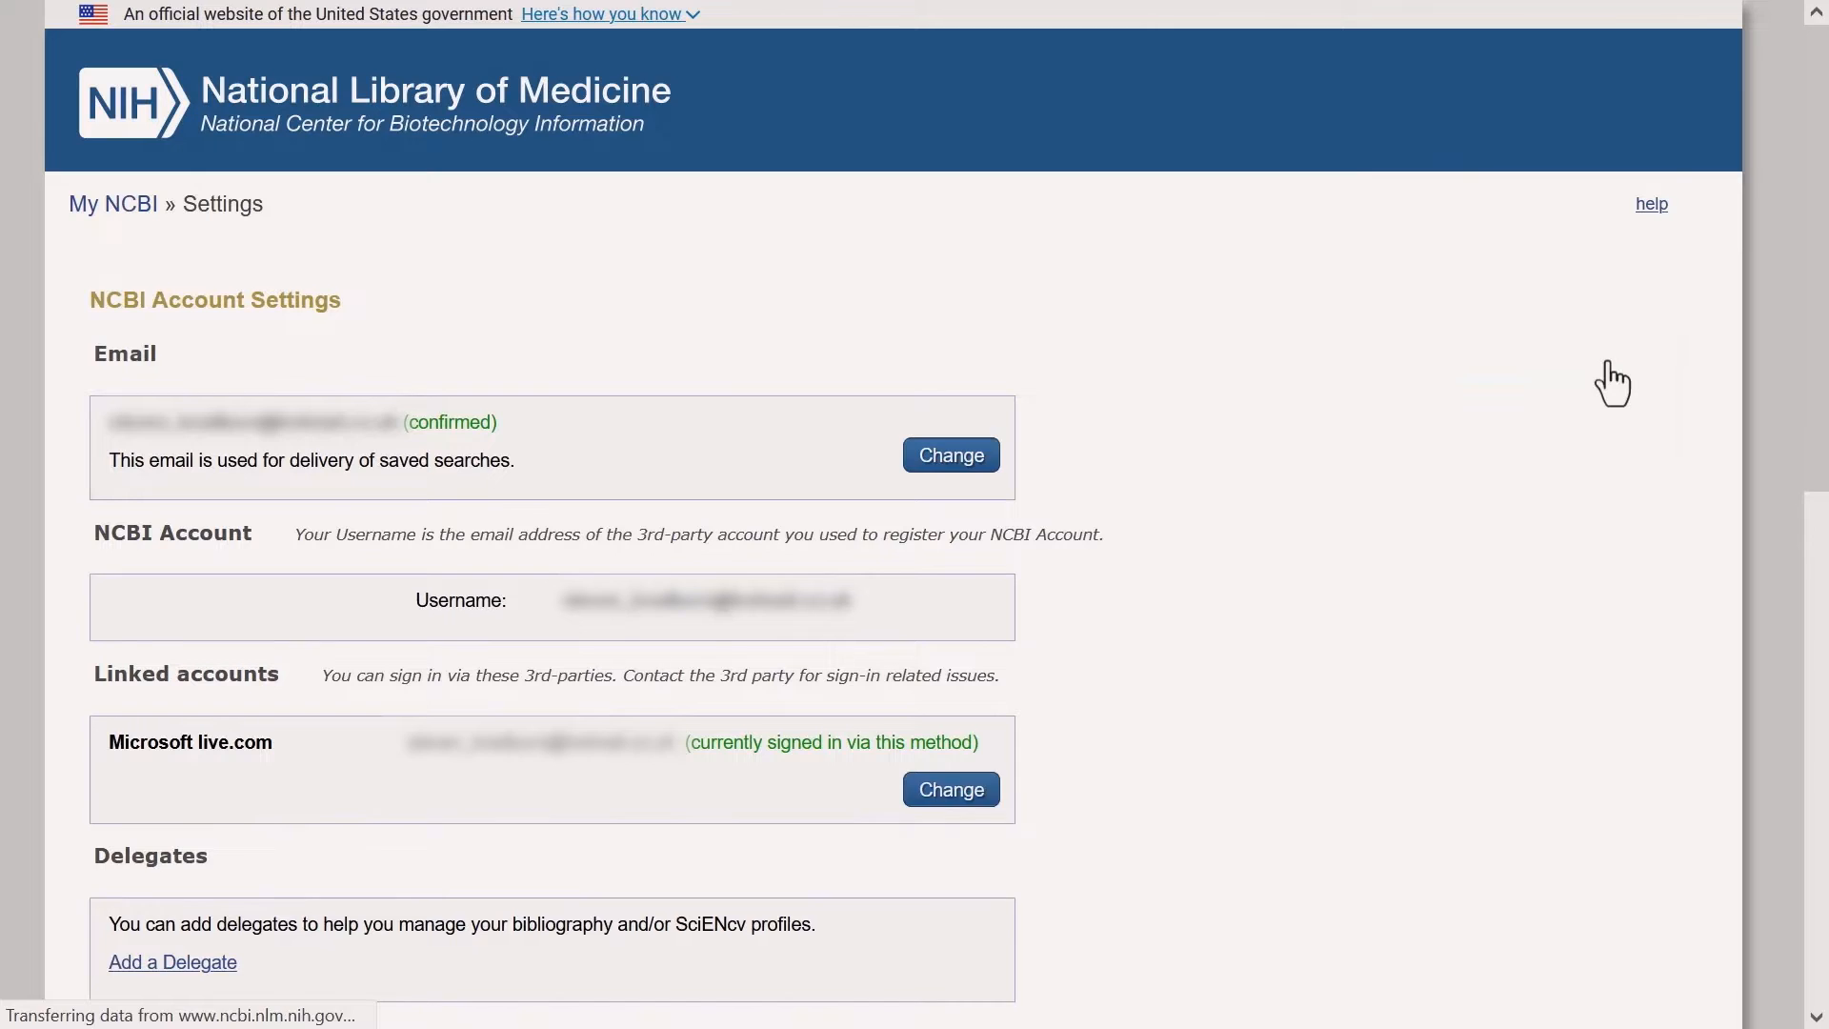
- Create an API key in the NCBI account settings and copy it
scroll(1590, 381, down, 5)
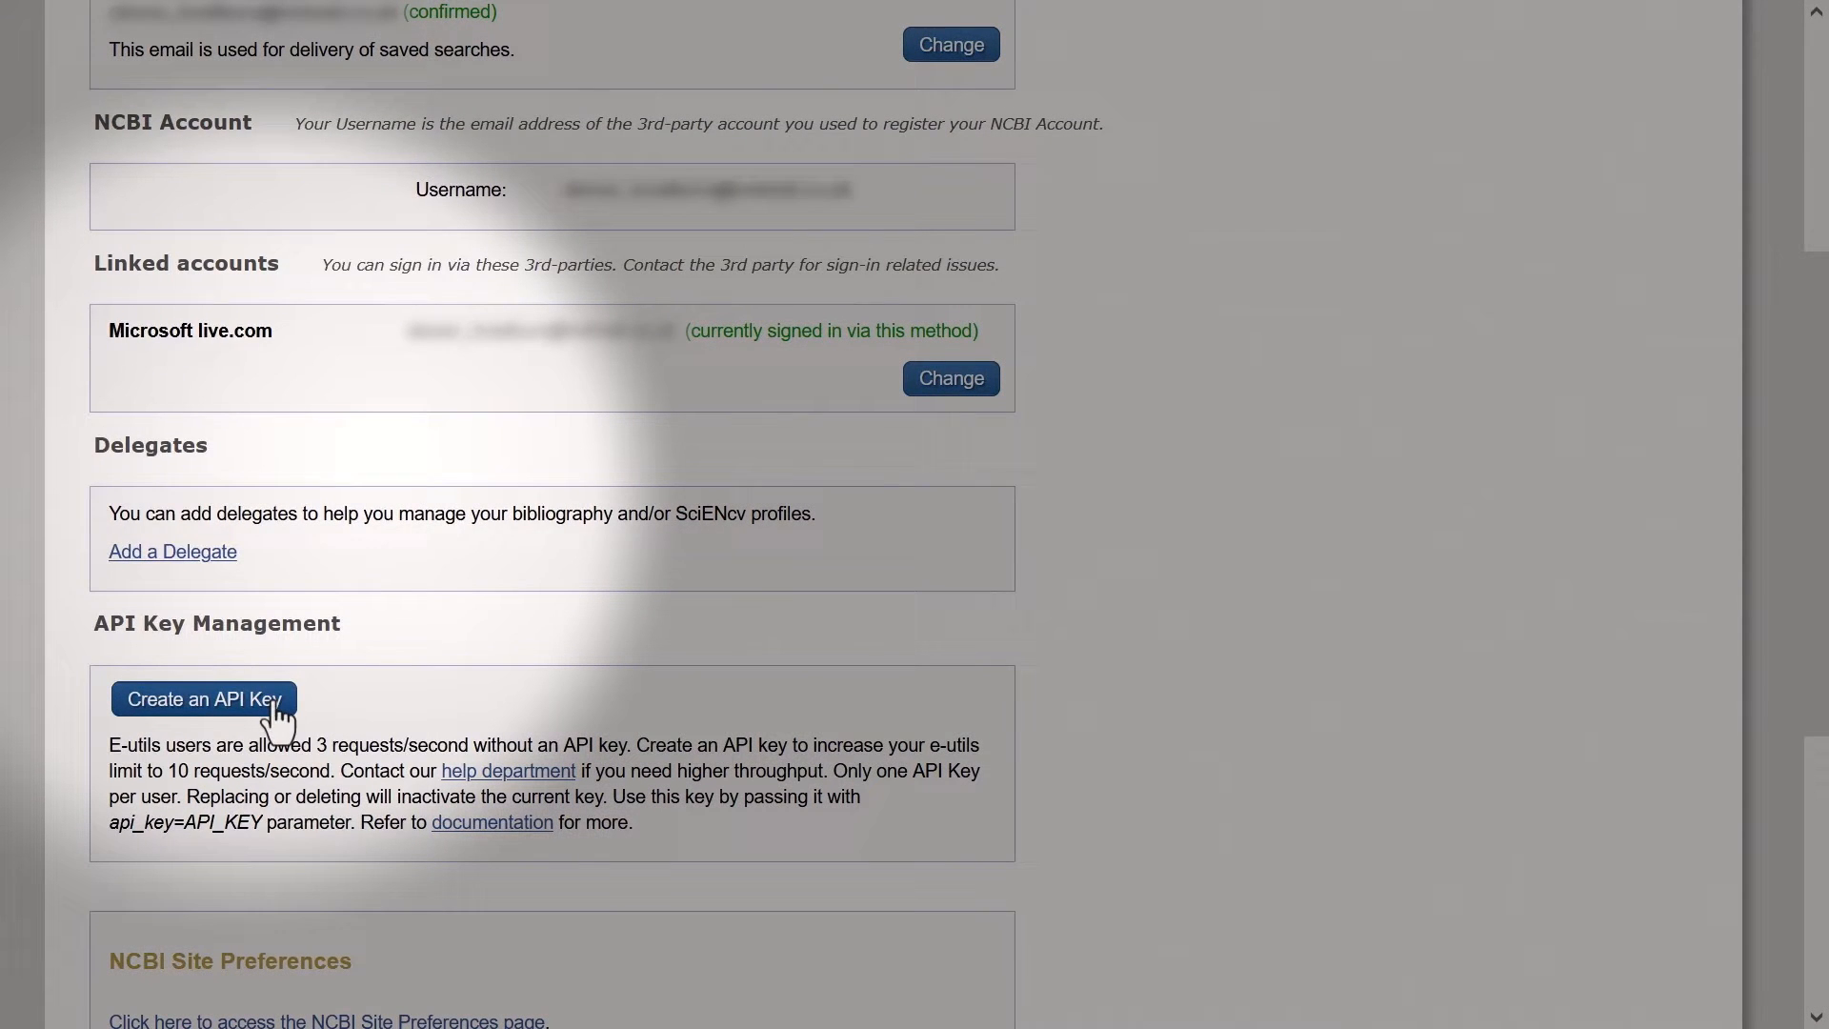
click(276, 703)
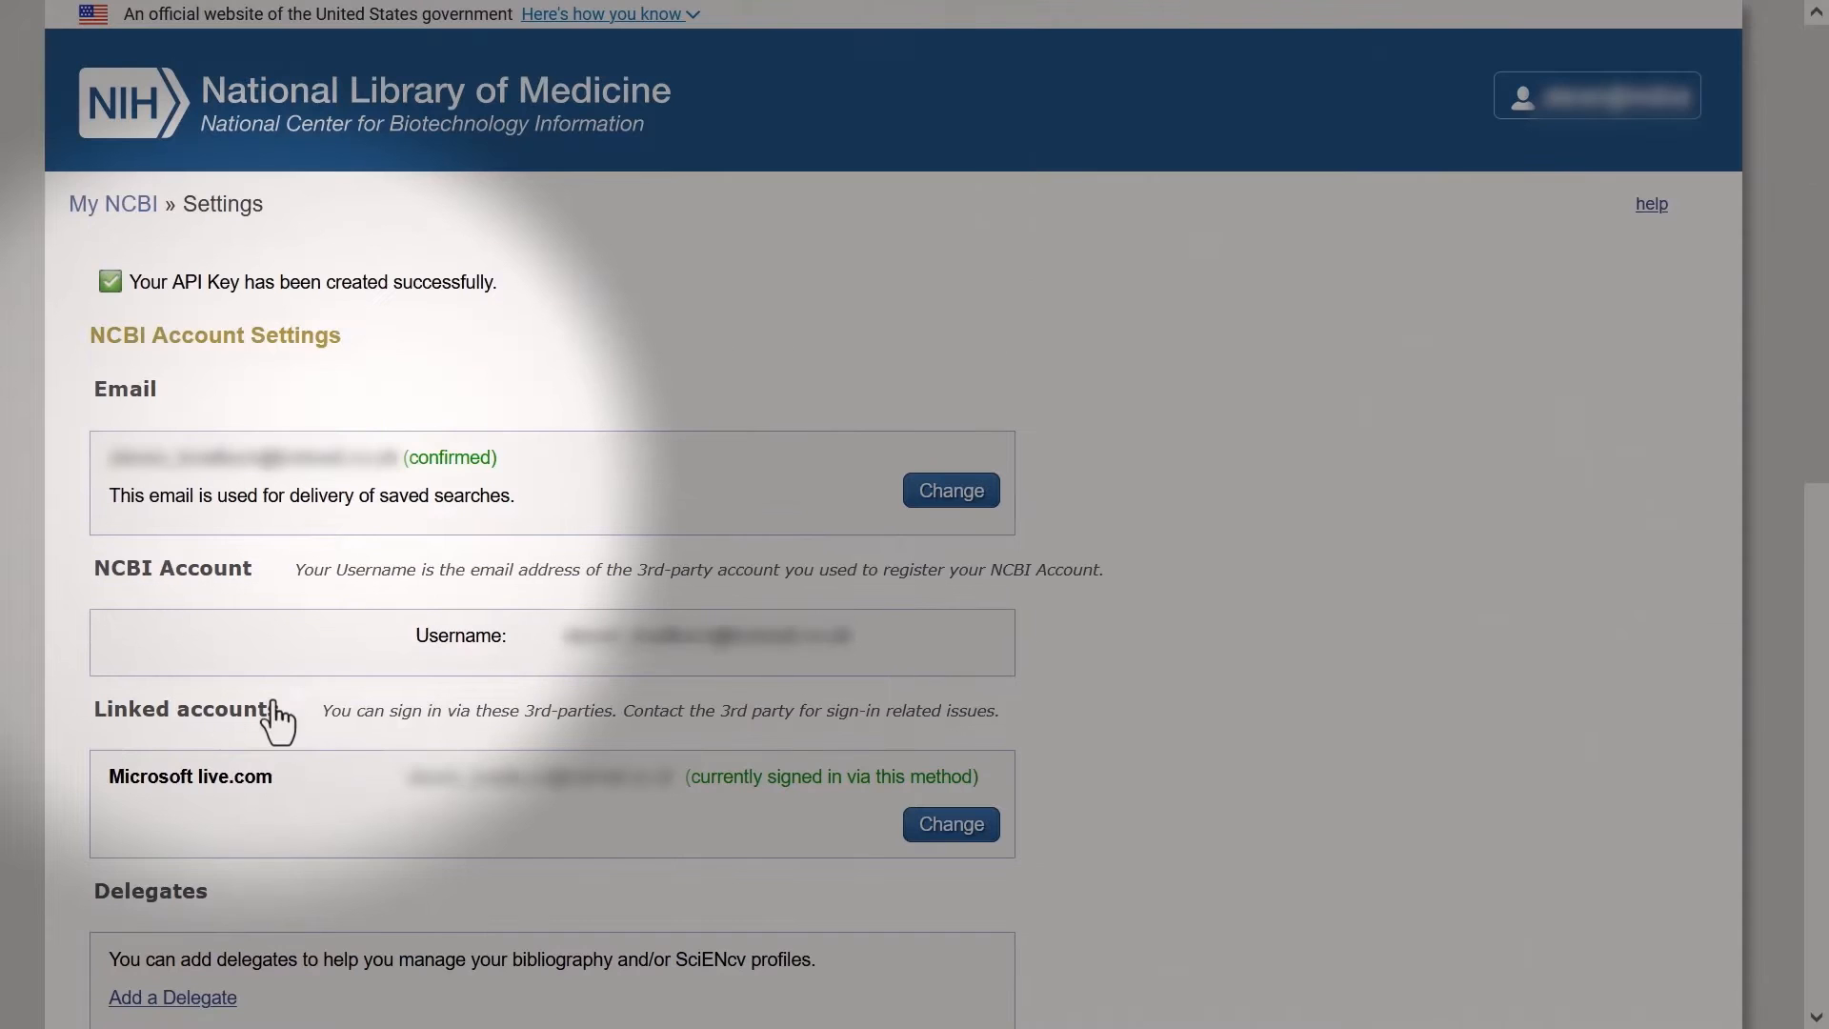
scroll(270, 702, down, 7)
drag(478, 615, 122, 615)
right_click(177, 615)
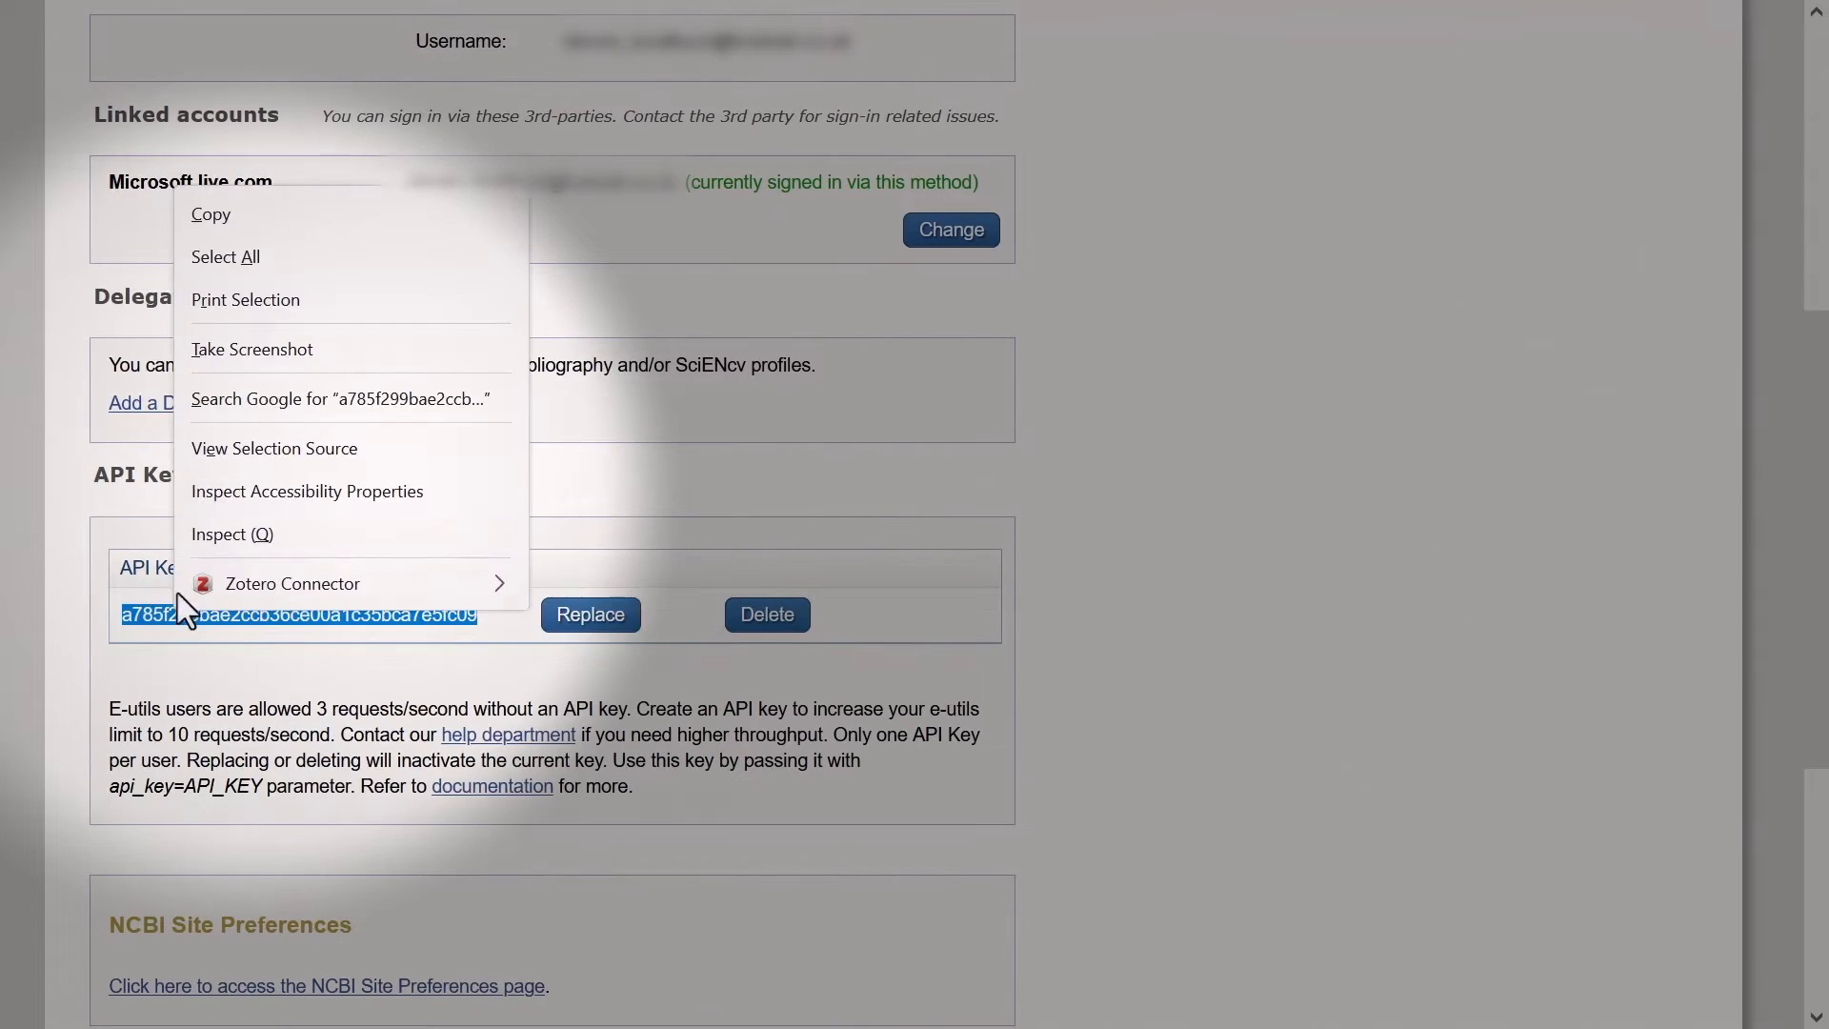
click(217, 228)
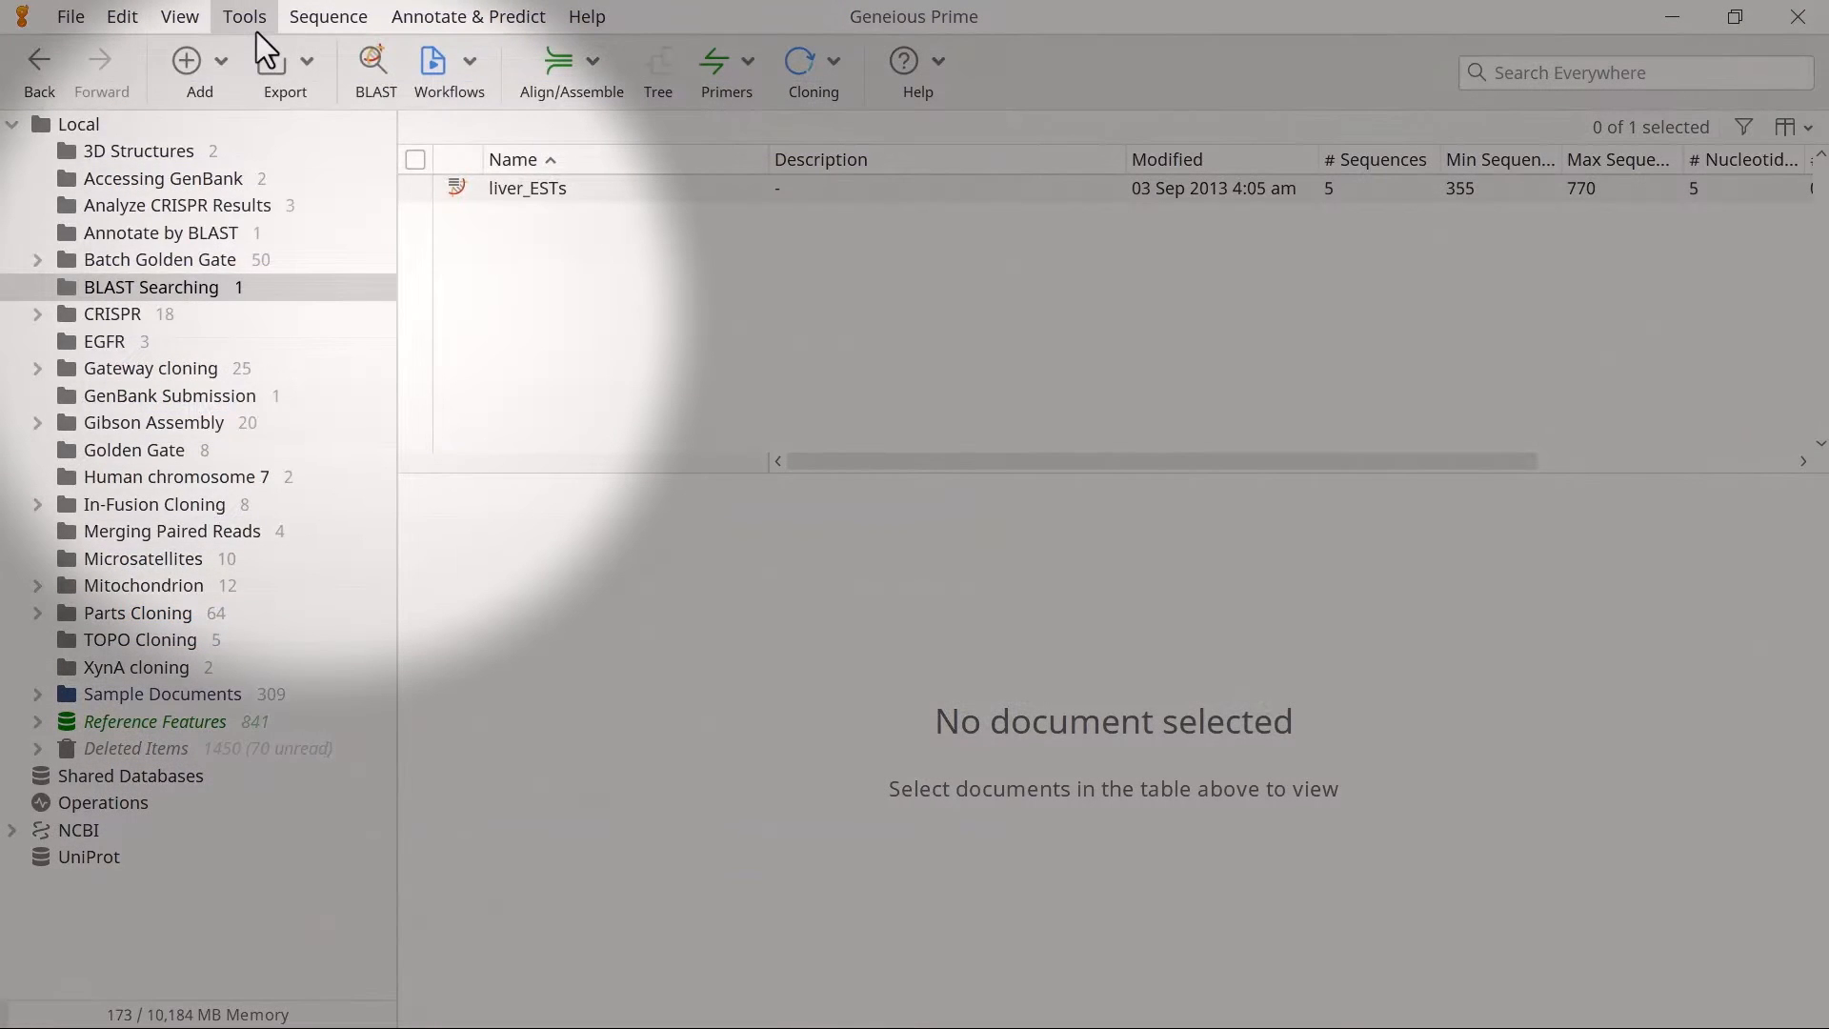
- Switch to Geneious Prime, paste the API key into the NCBI API Key preference and save the preferences
click(249, 21)
click(450, 578)
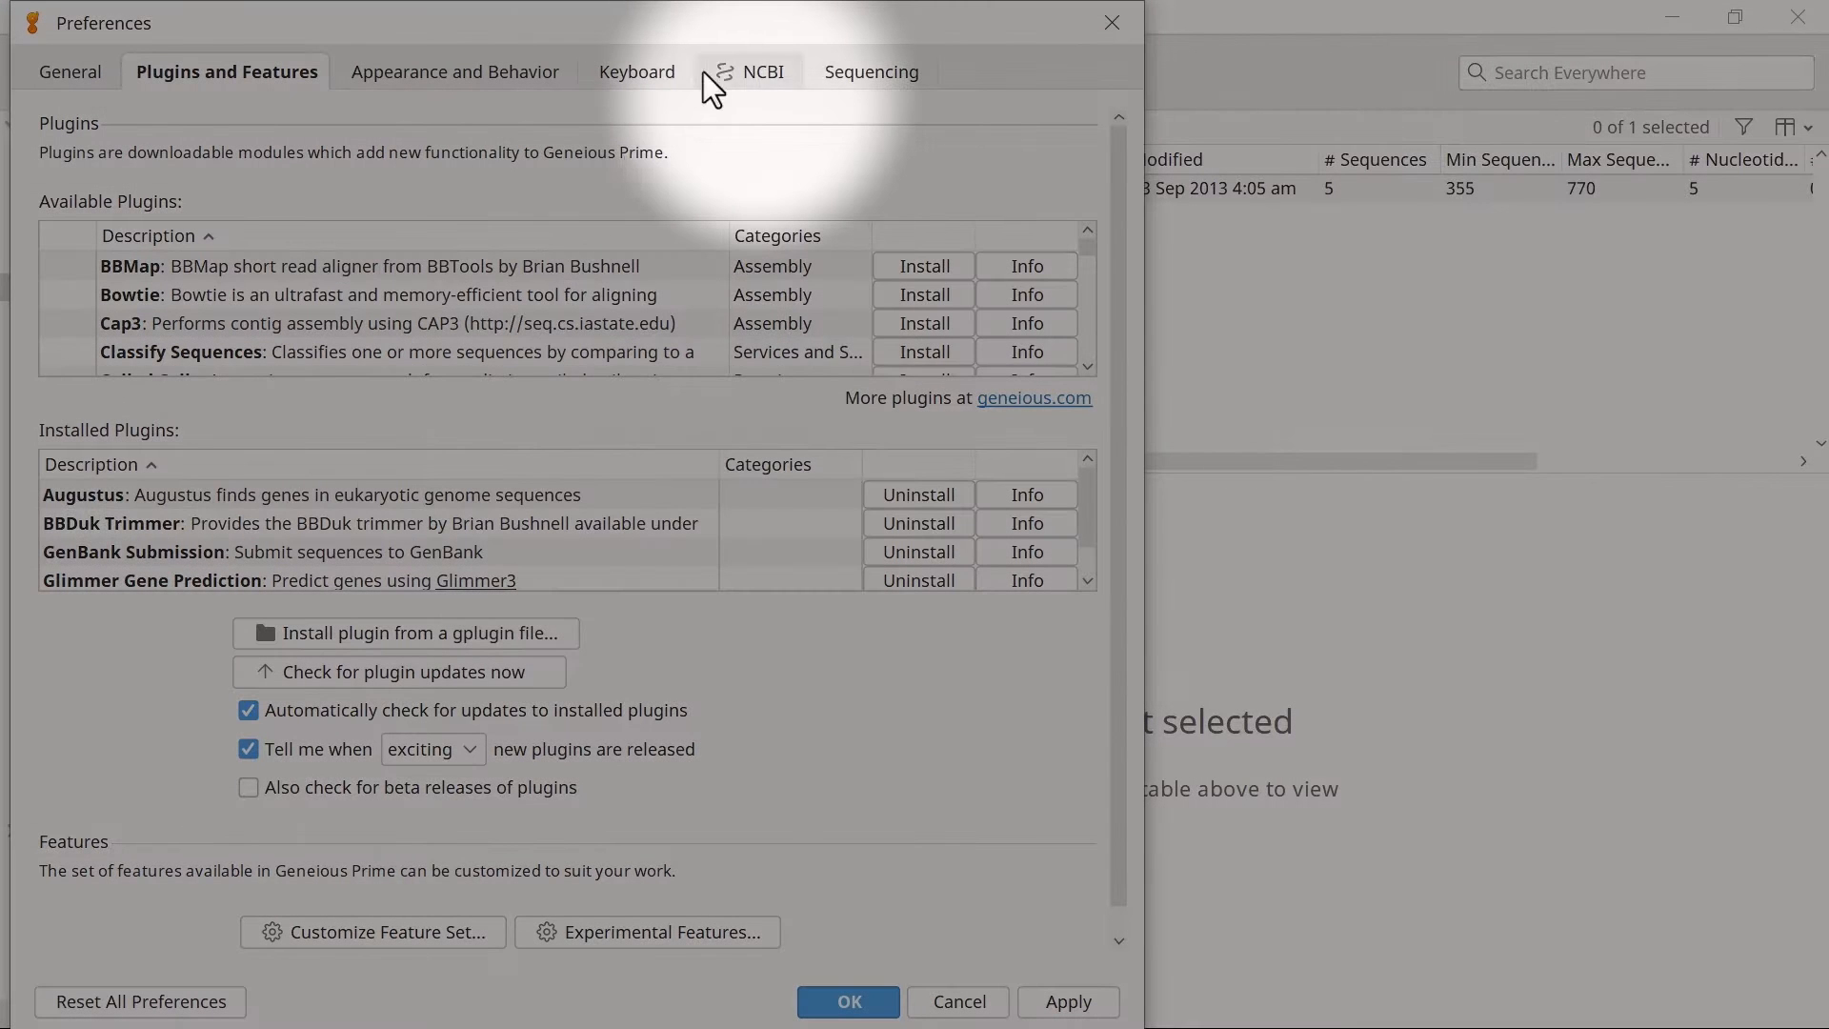
click(724, 73)
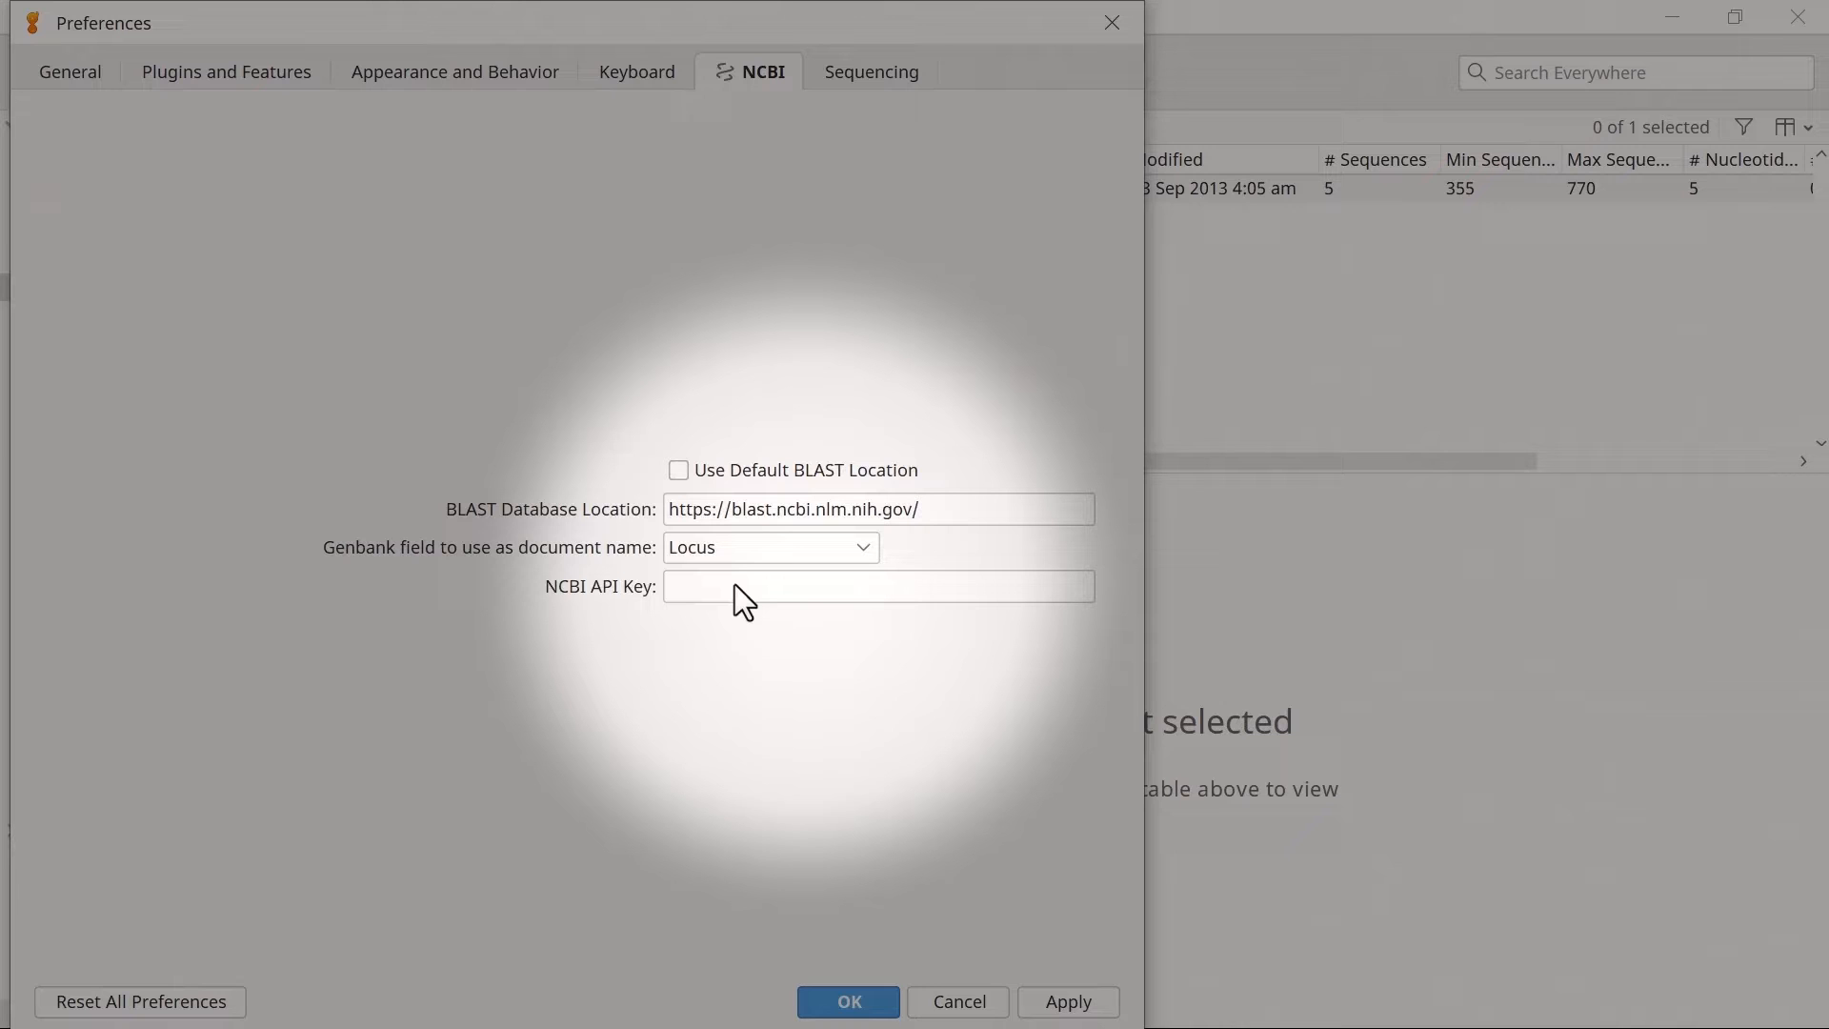
right_click(734, 585)
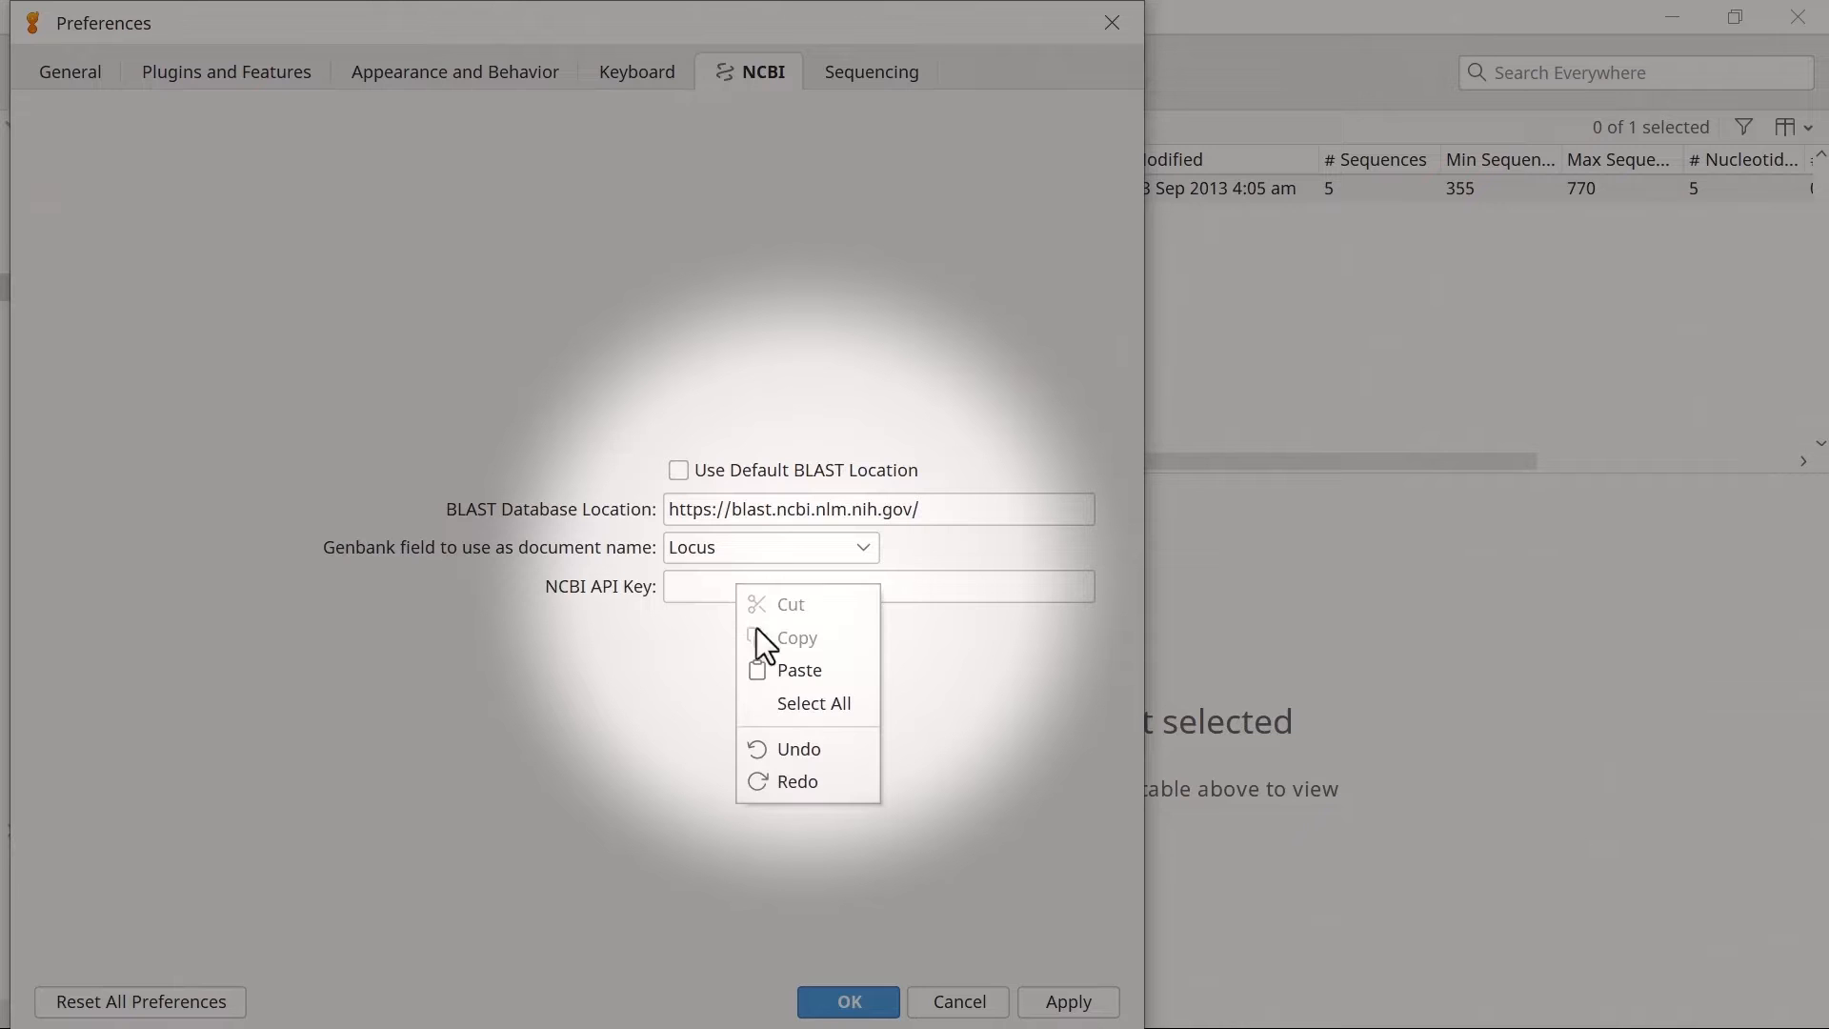
click(768, 661)
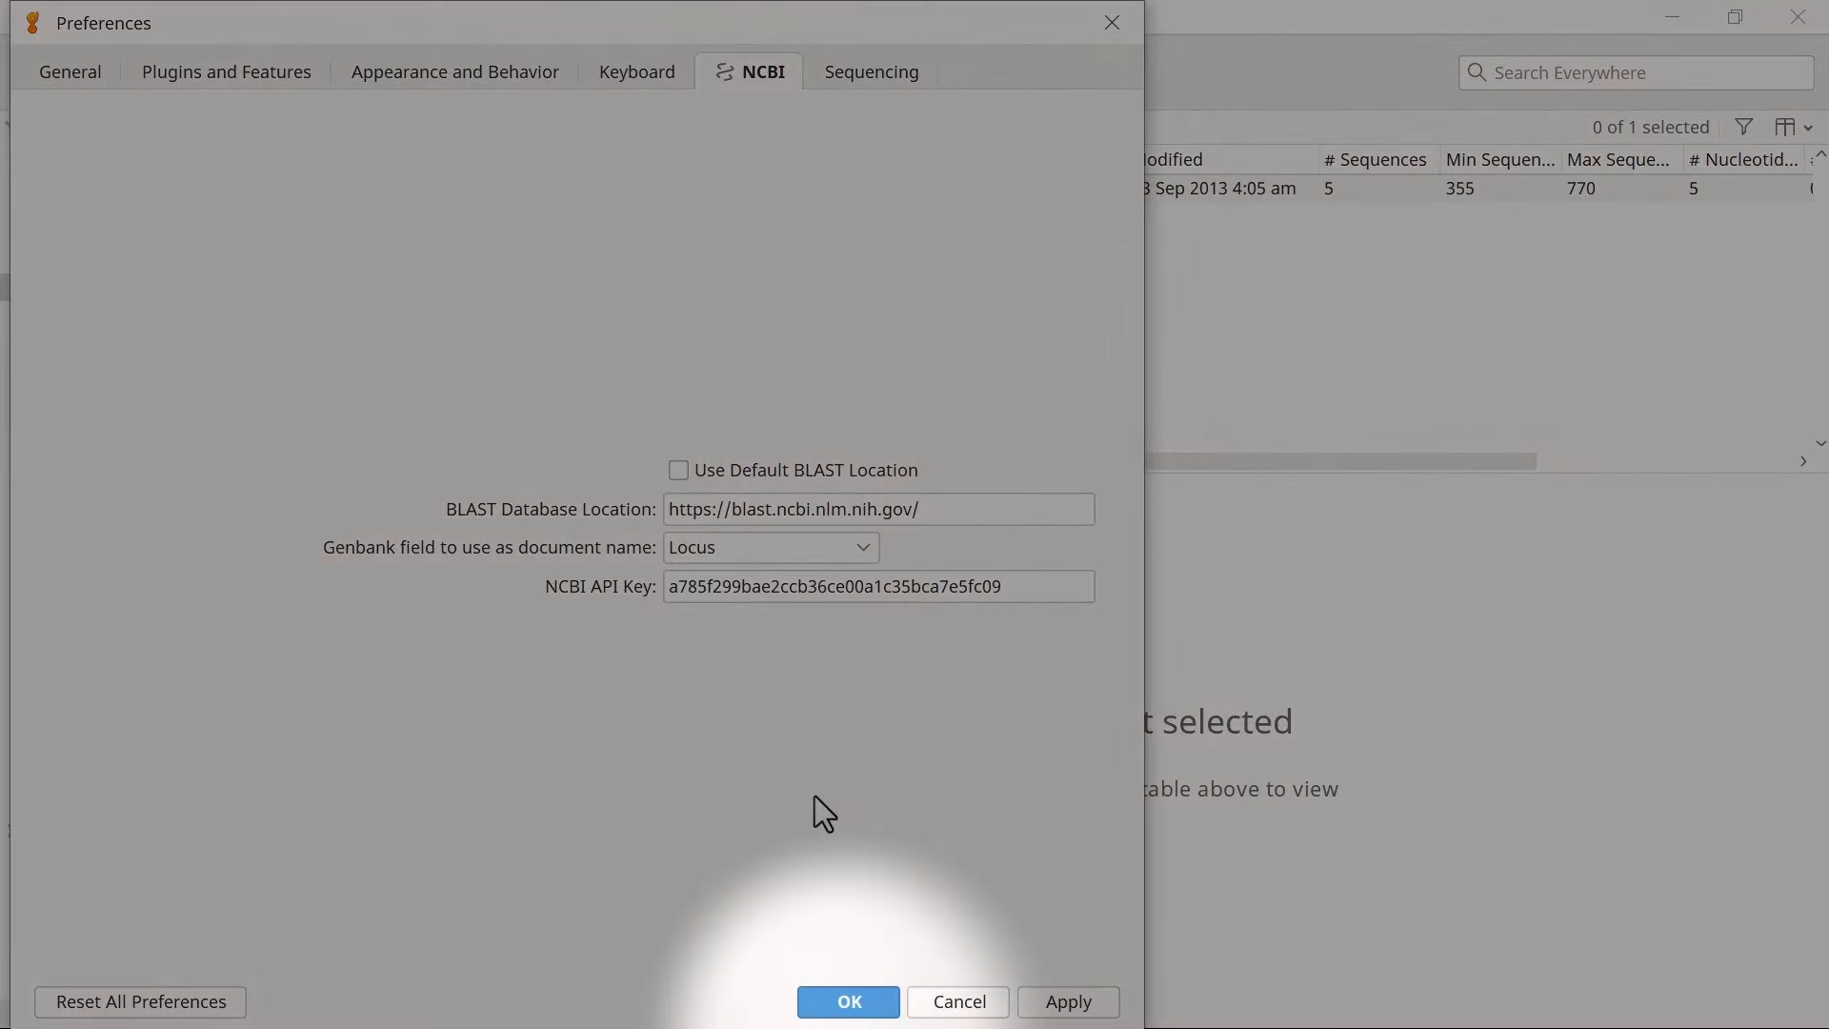
click(853, 1002)
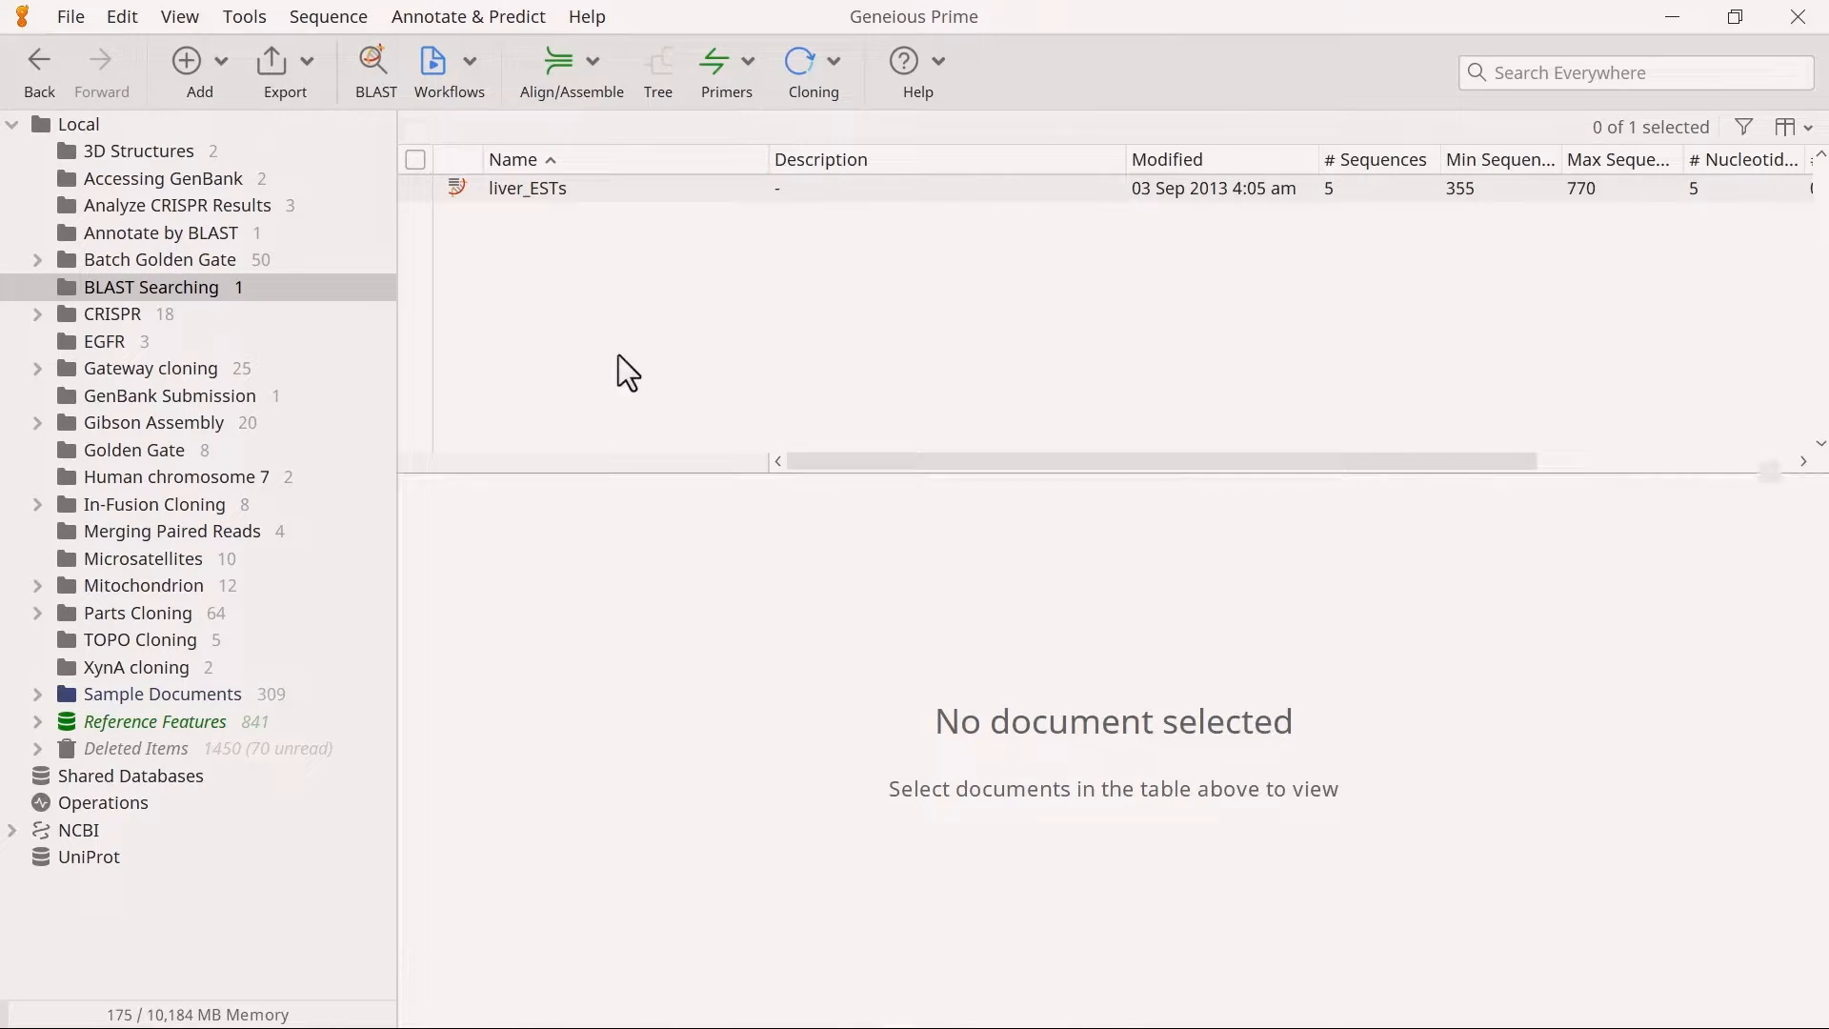
- Run a batch BLAST search of liver_ESTs against Nucleotide collection (nr/nt) with blastn, showing the advanced search options
click(609, 198)
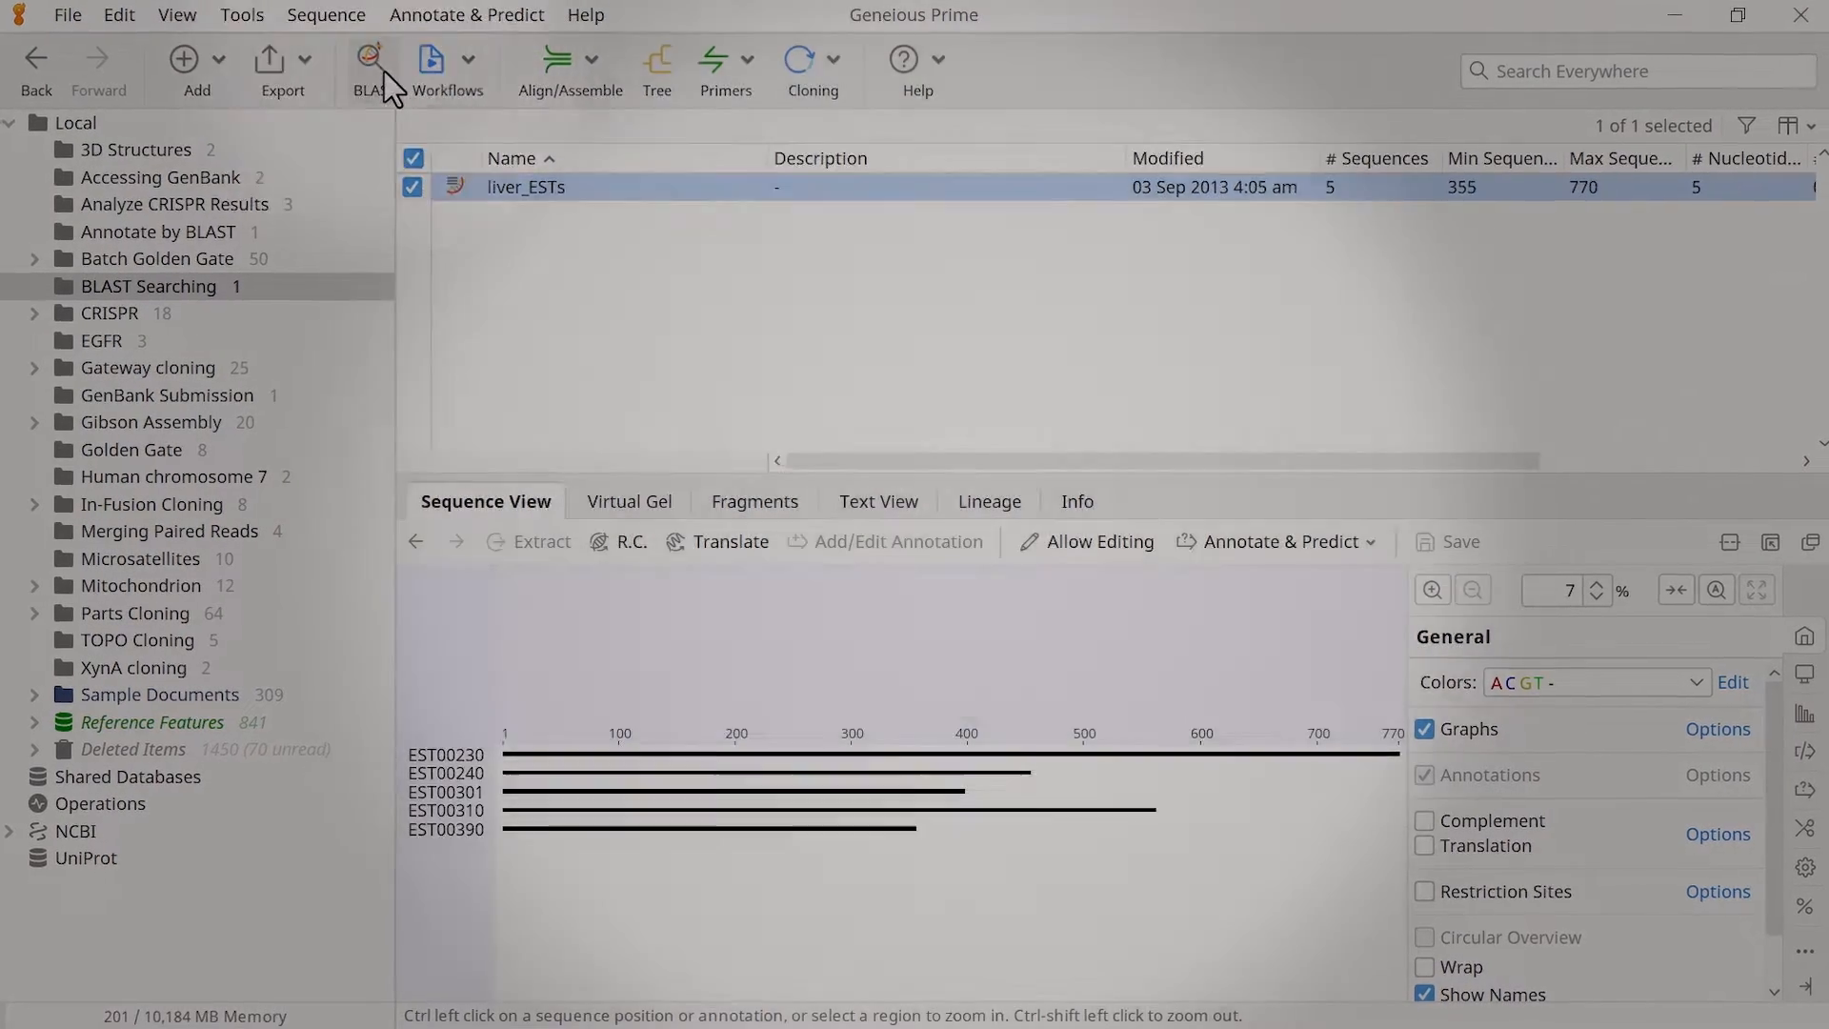
click(382, 70)
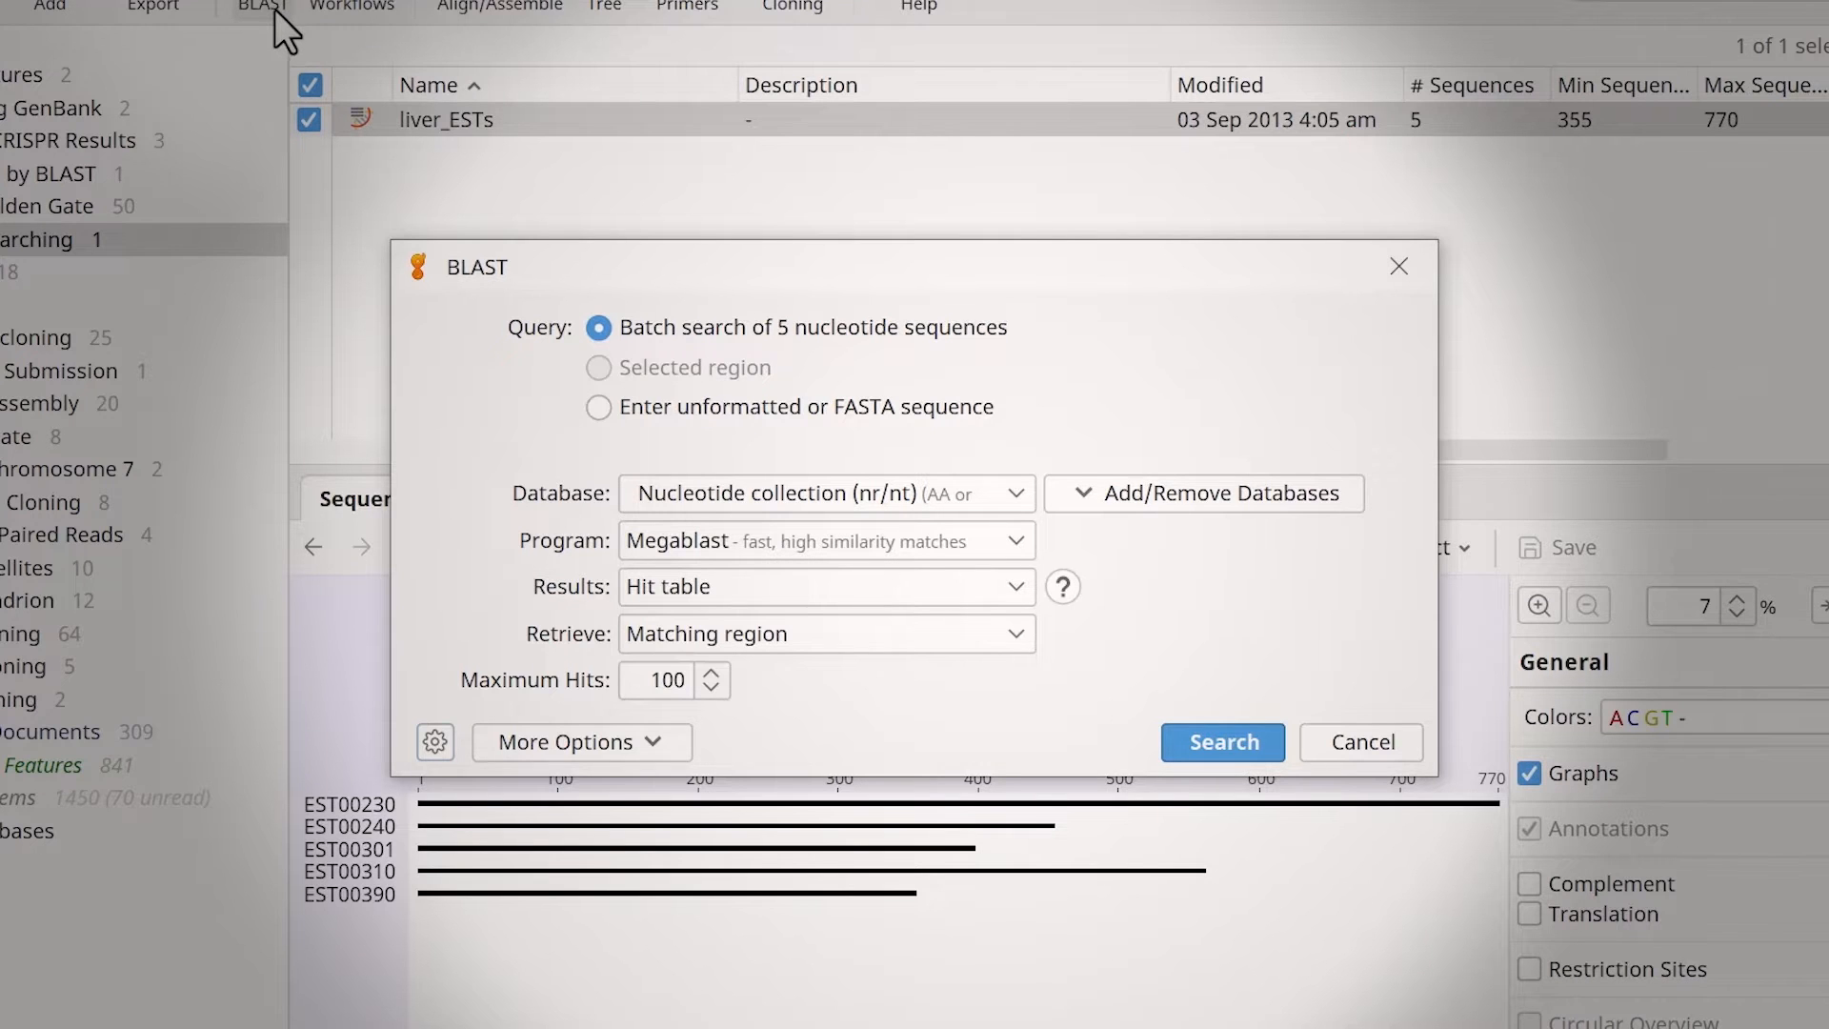
click(1015, 543)
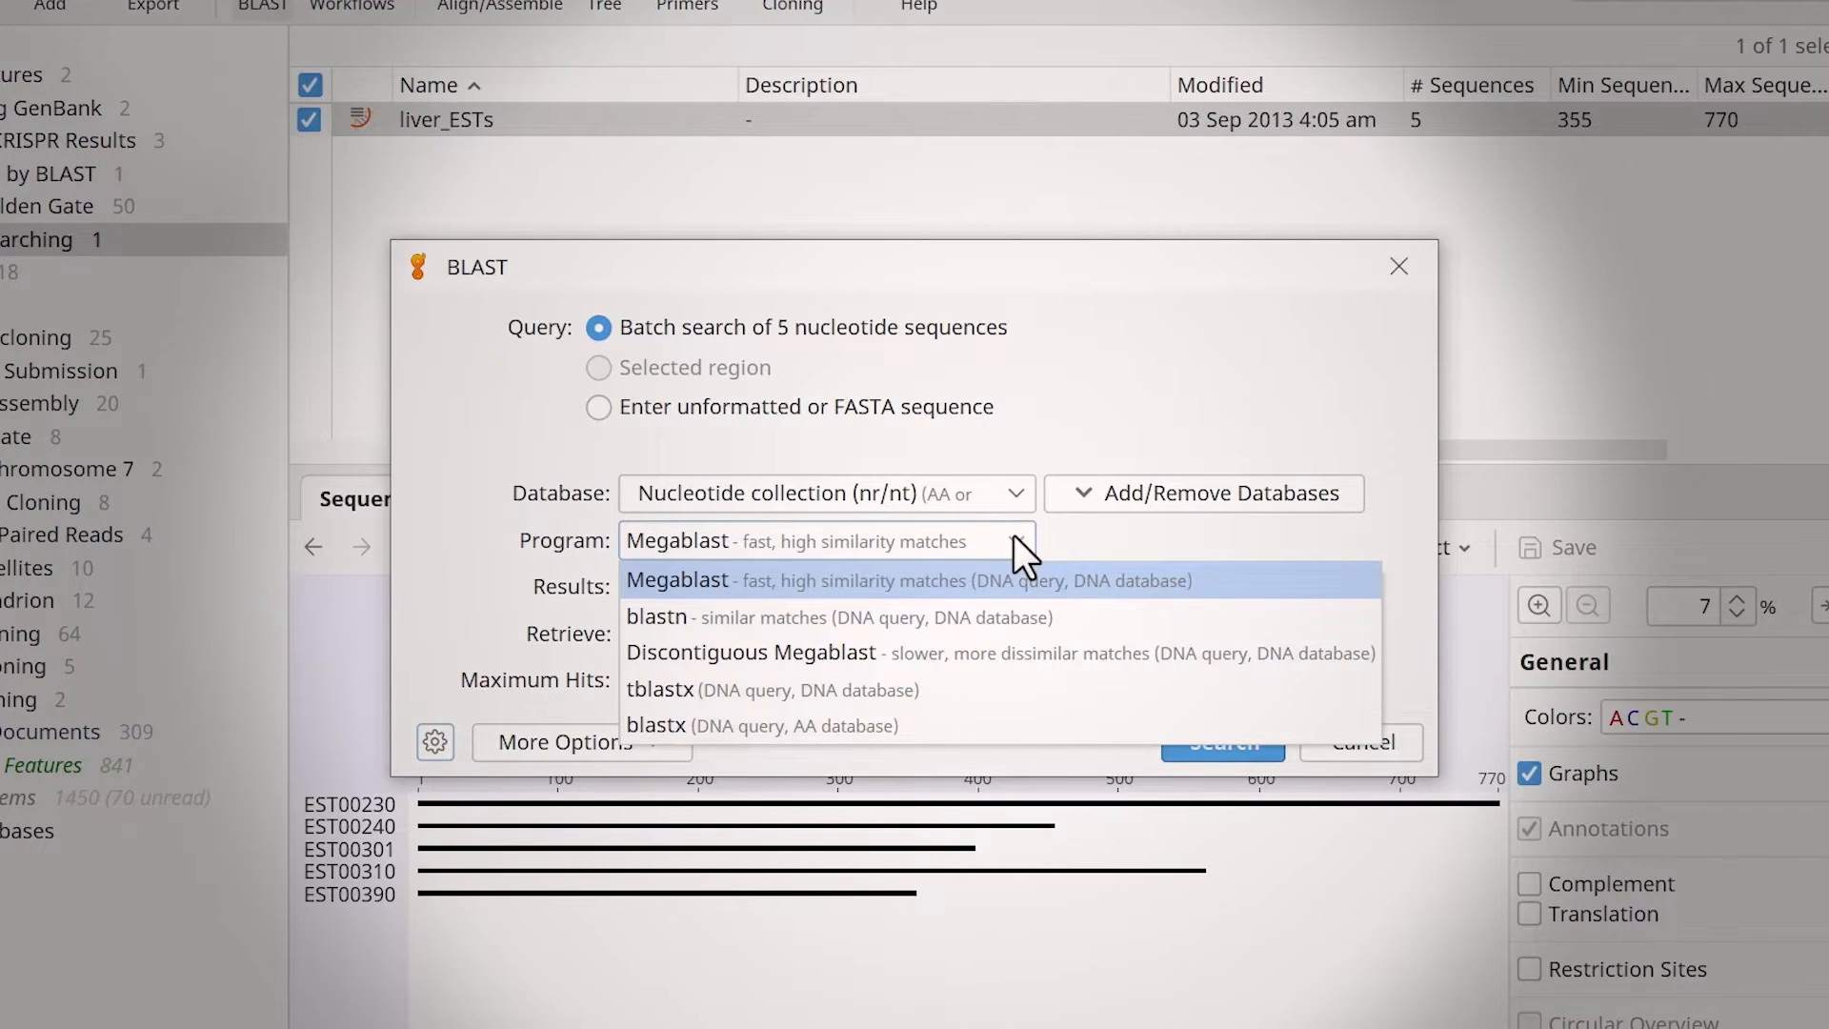
click(1017, 624)
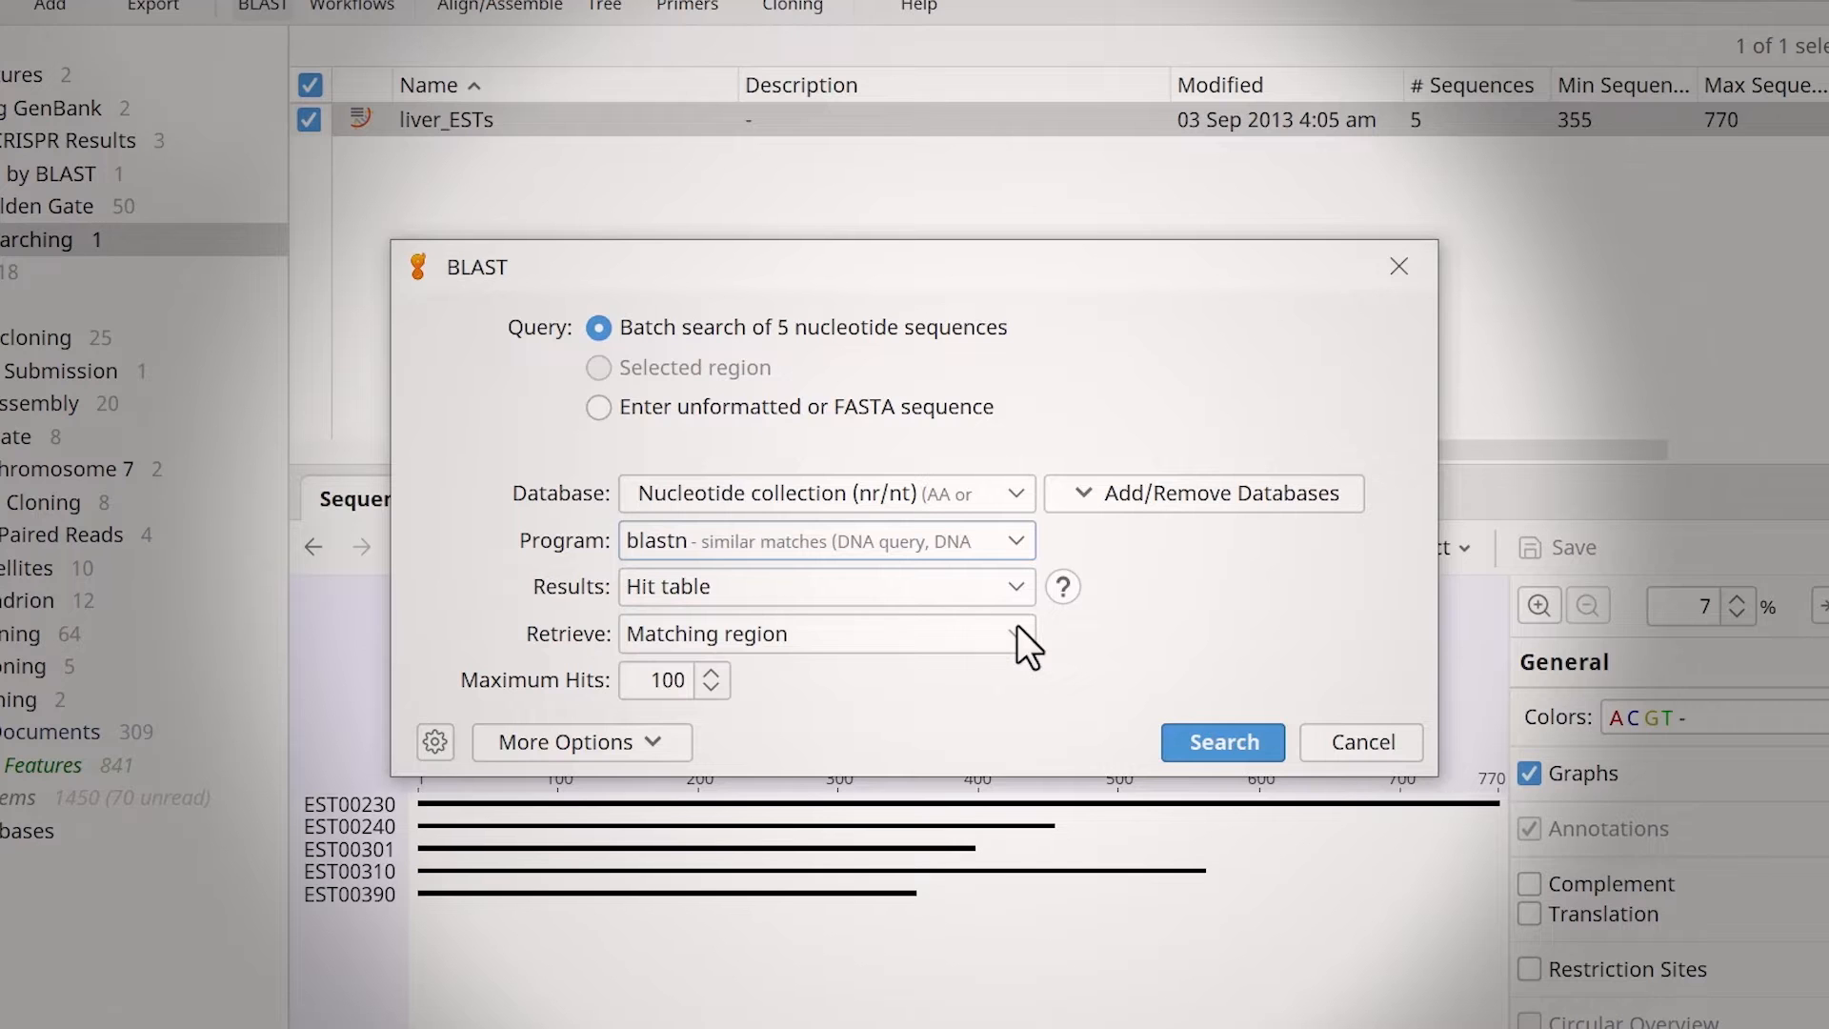
click(636, 732)
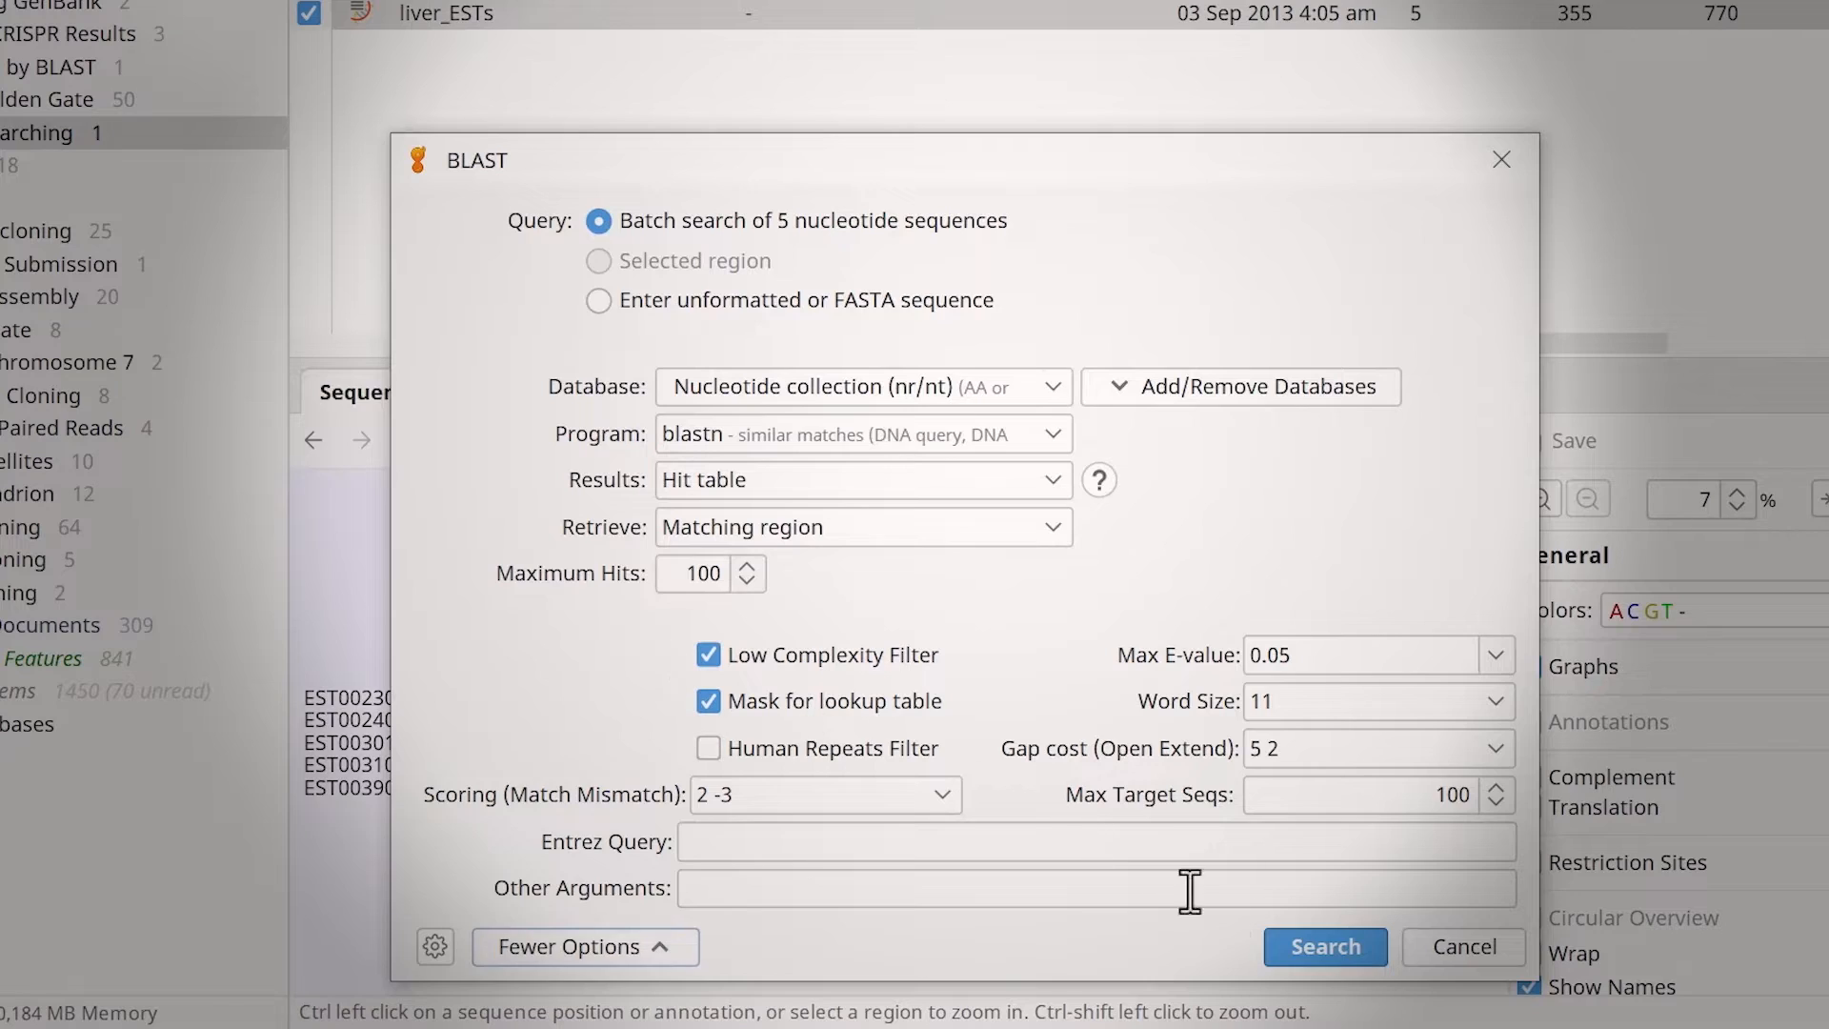
click(1295, 947)
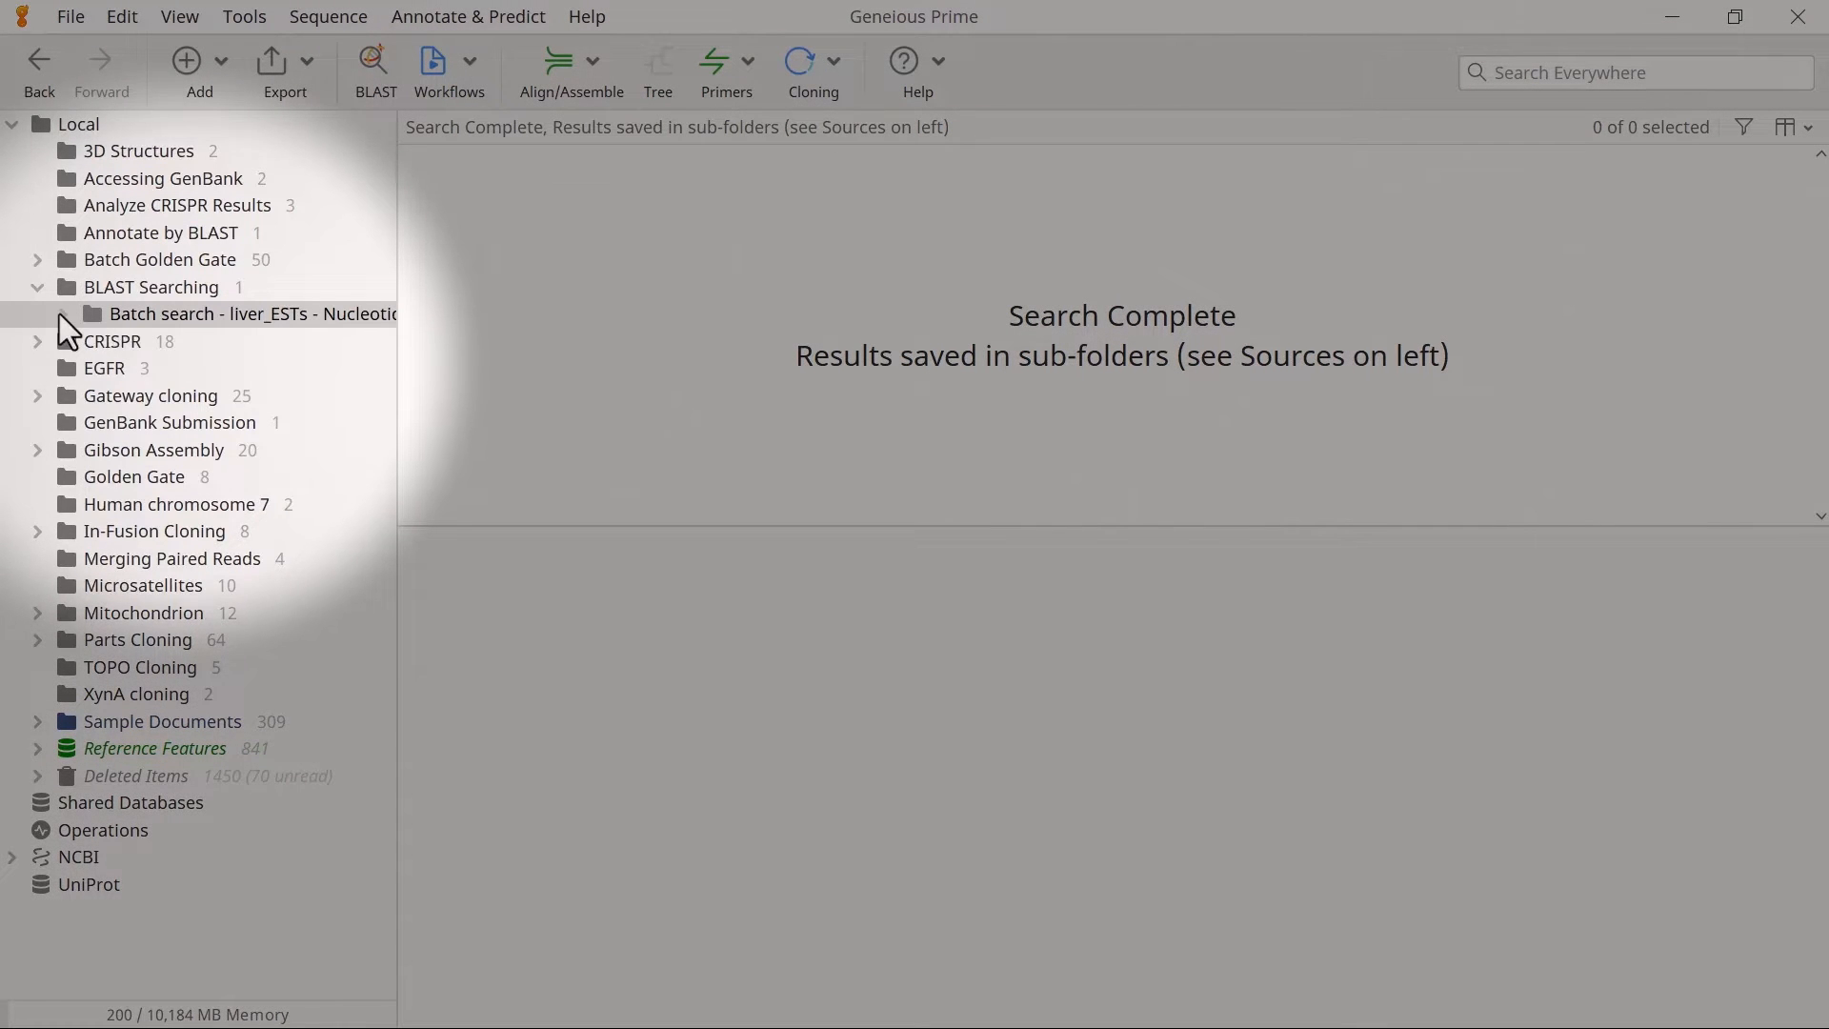
- Expand the batch search results and examine the EST00230 hits in the hit table and the query-centric view
click(61, 314)
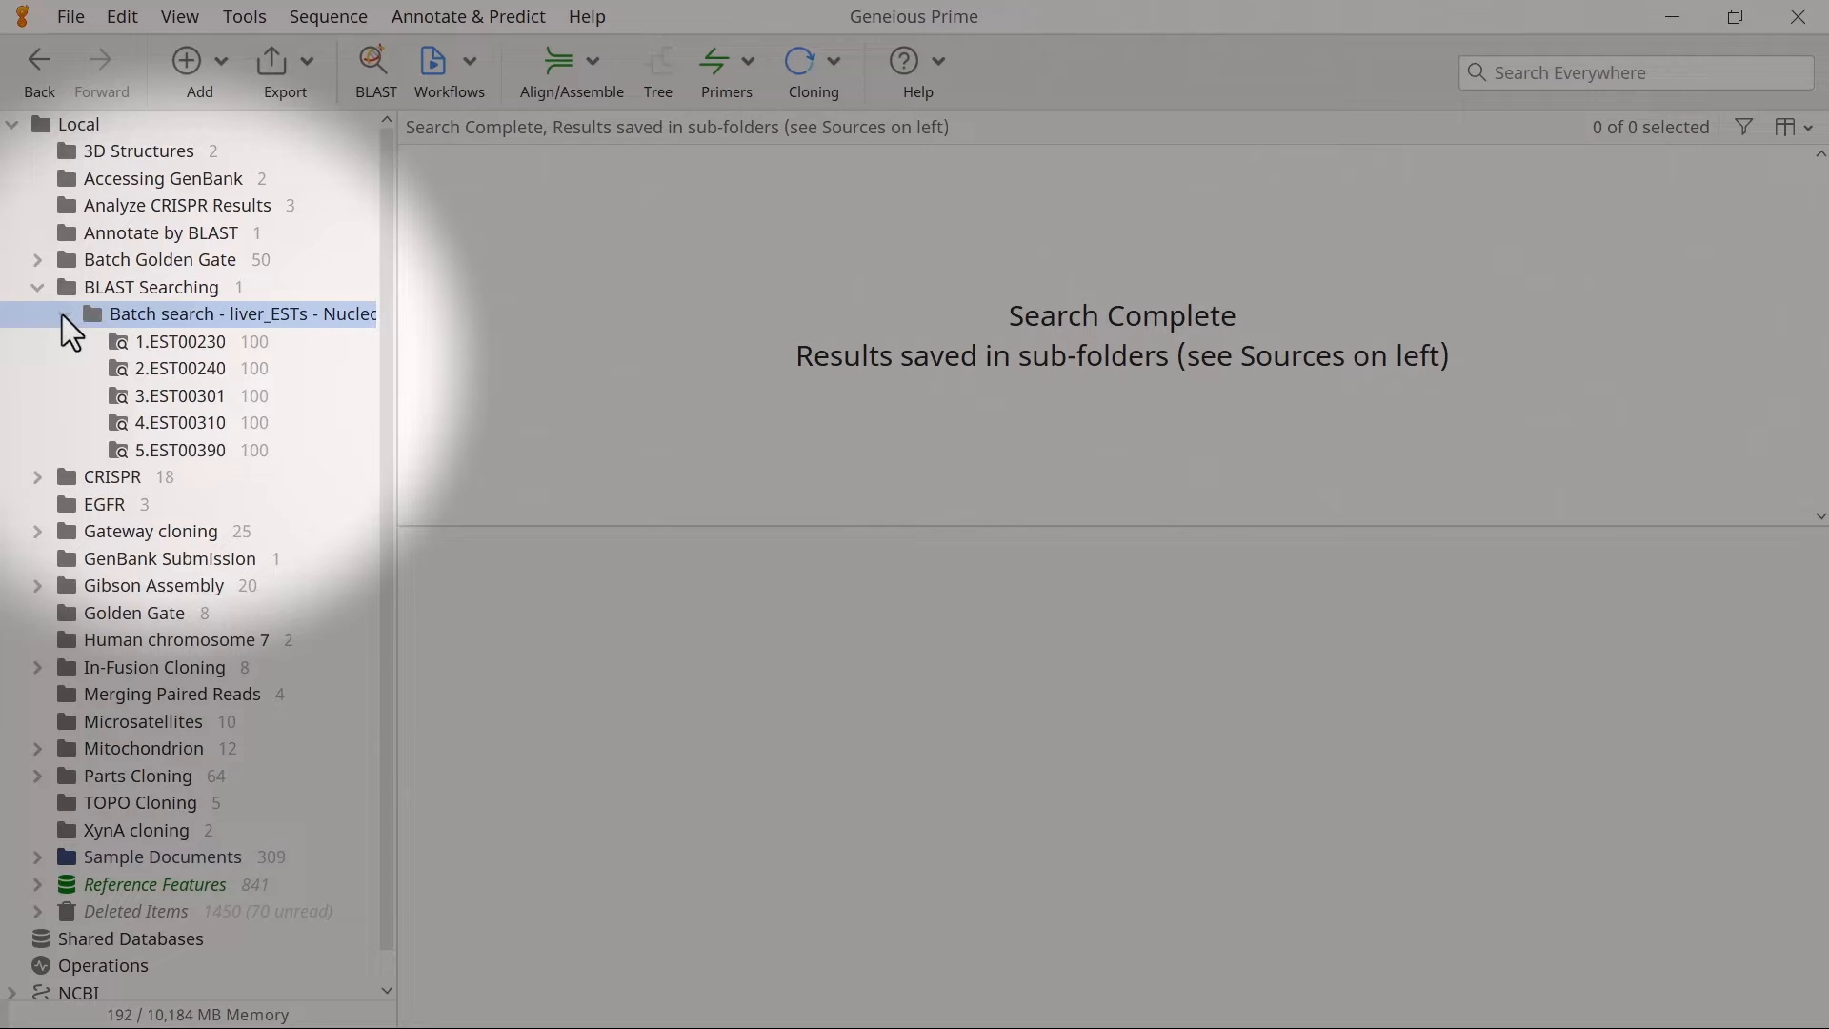
click(160, 345)
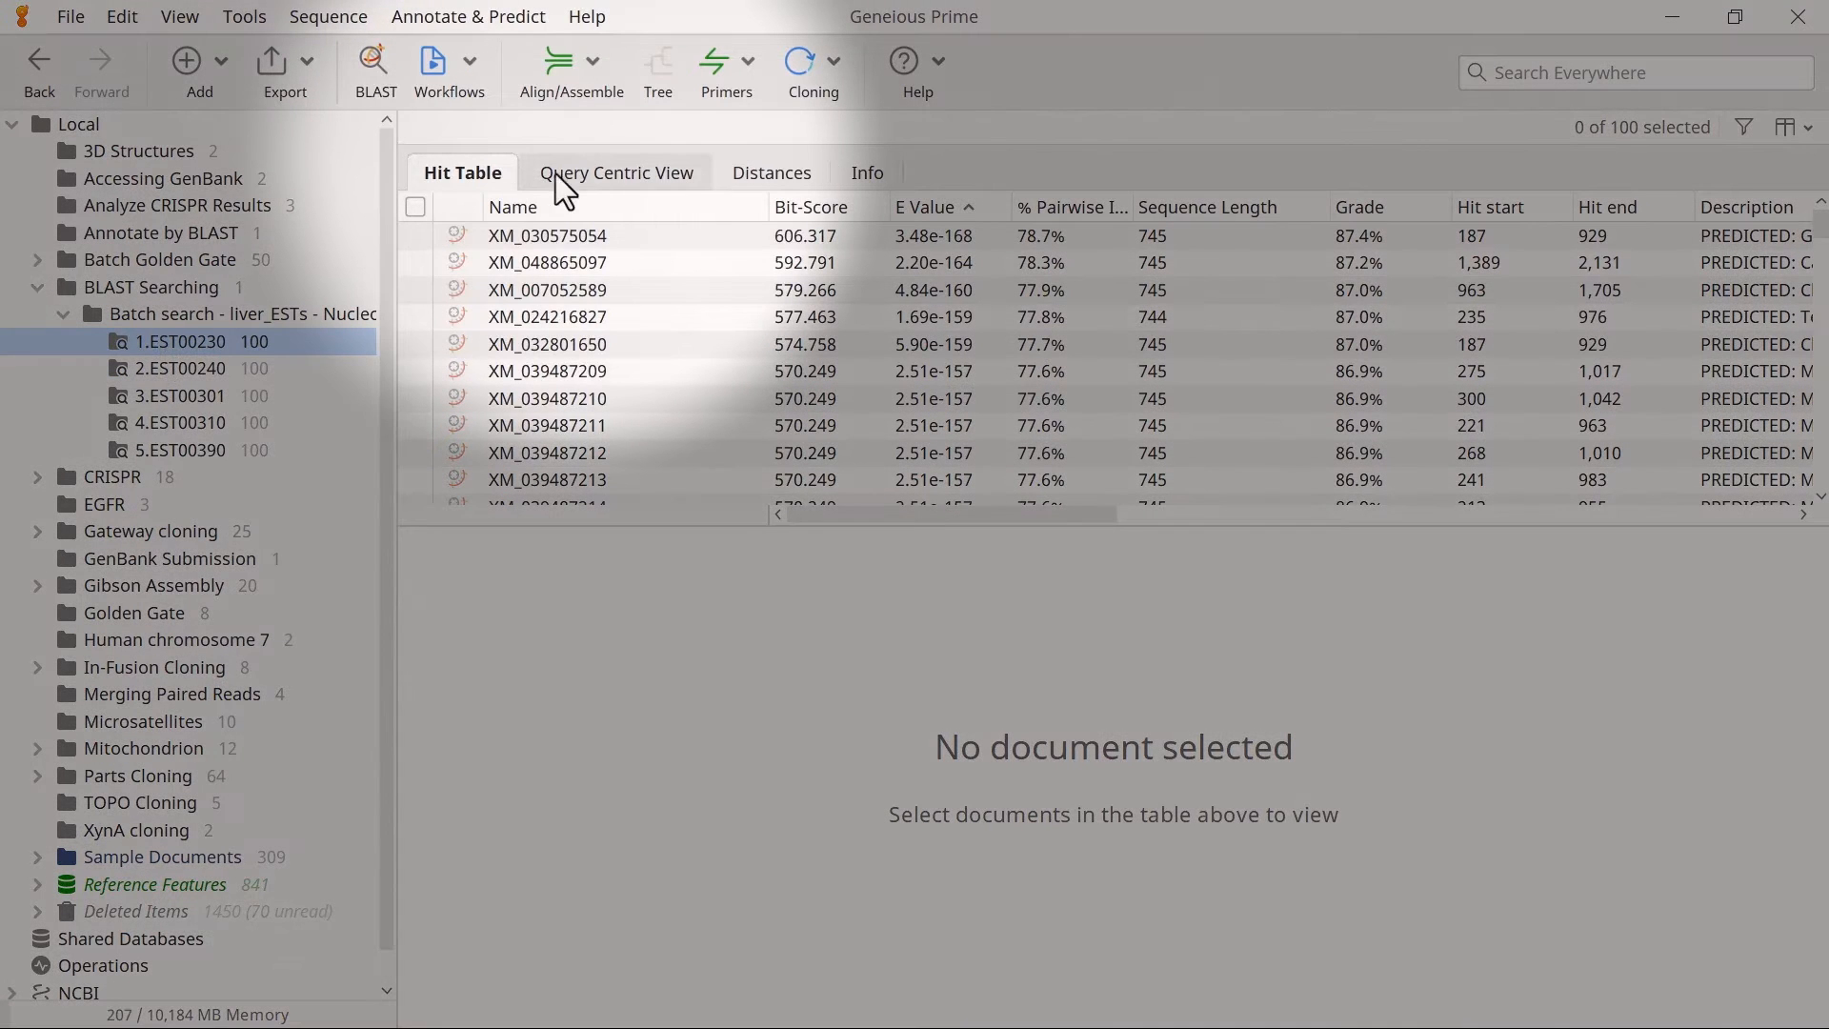
click(573, 172)
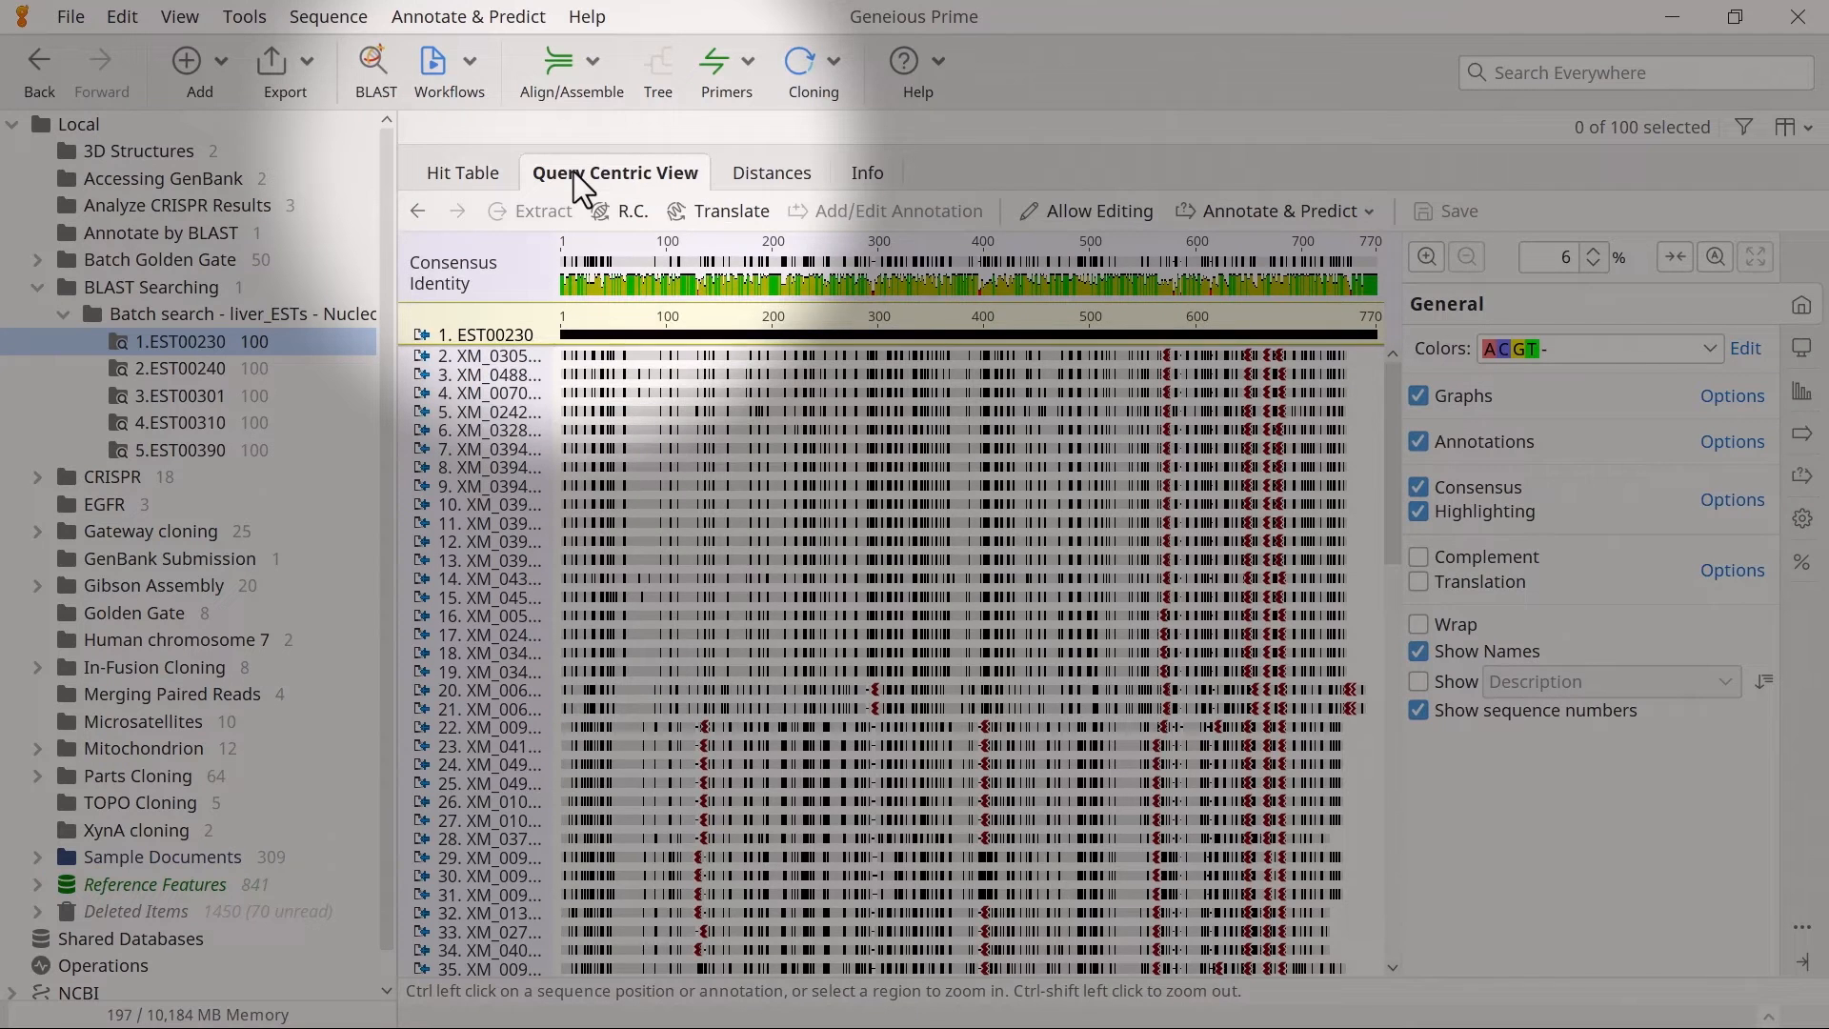
click(471, 177)
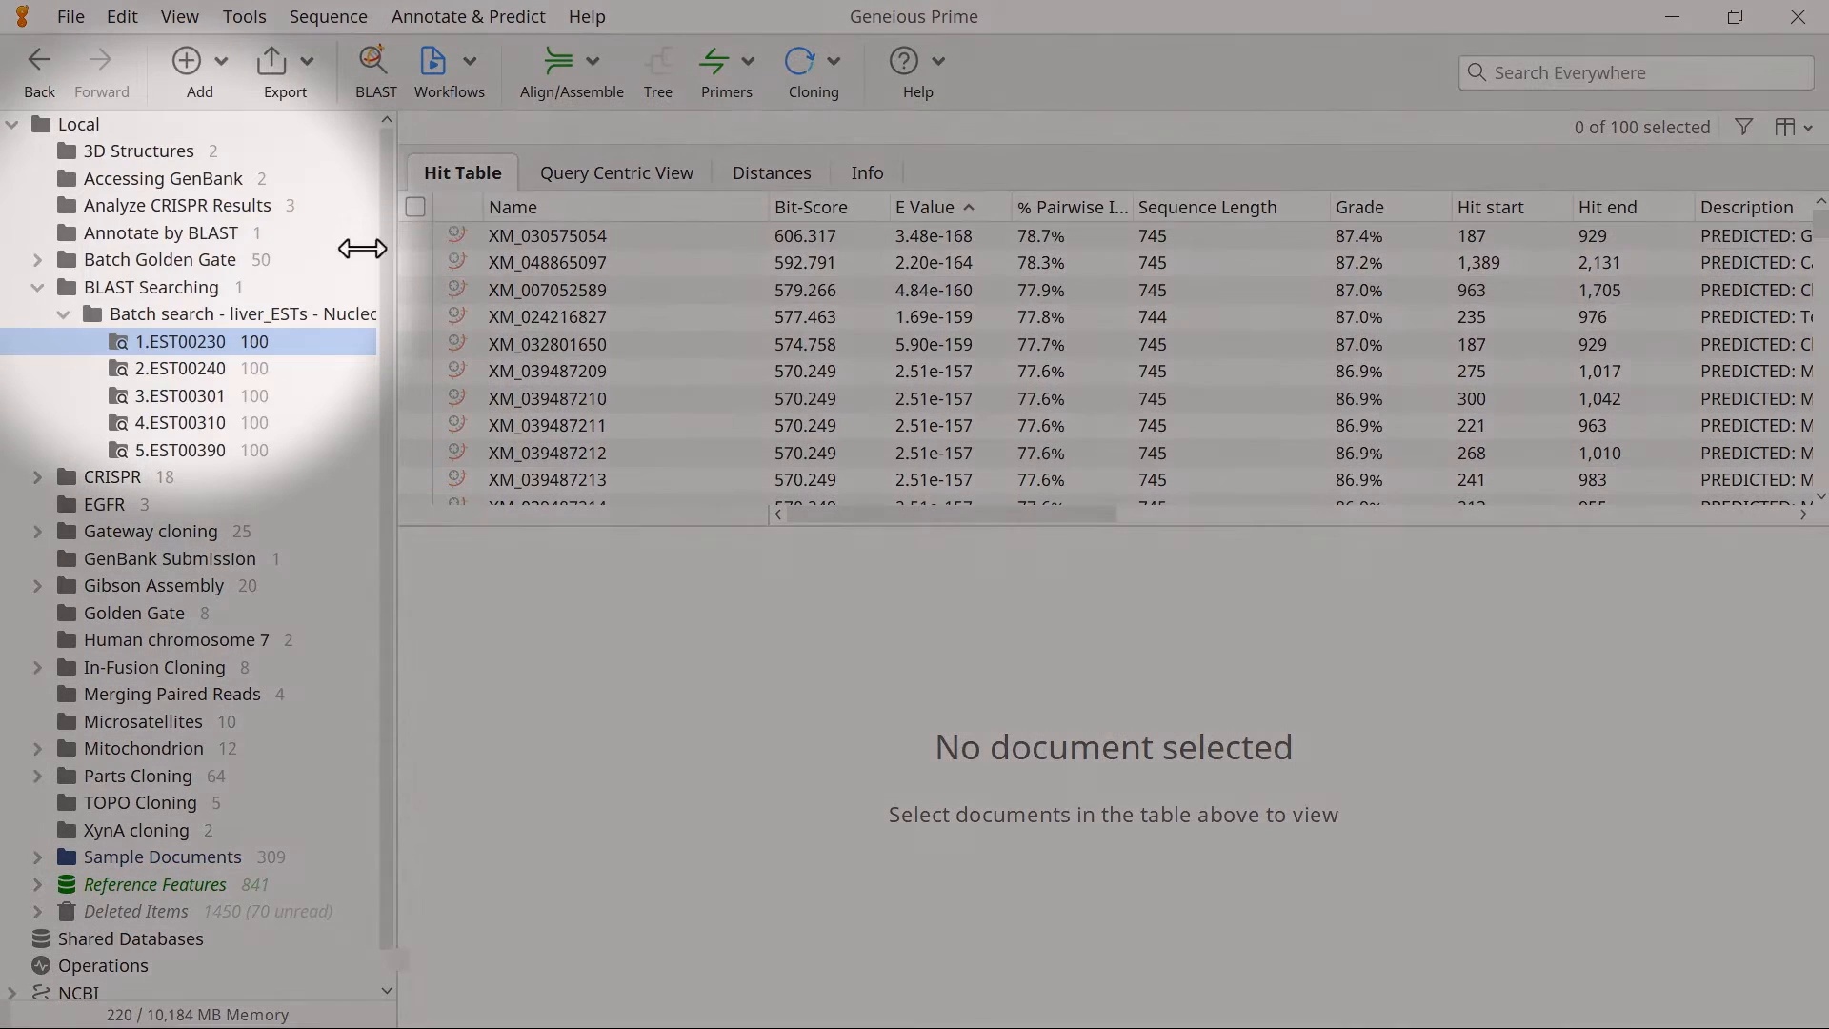
- Set up another BLAST search of liver_ESTs from the BLAST Searching folder, with blastn as the program
click(258, 285)
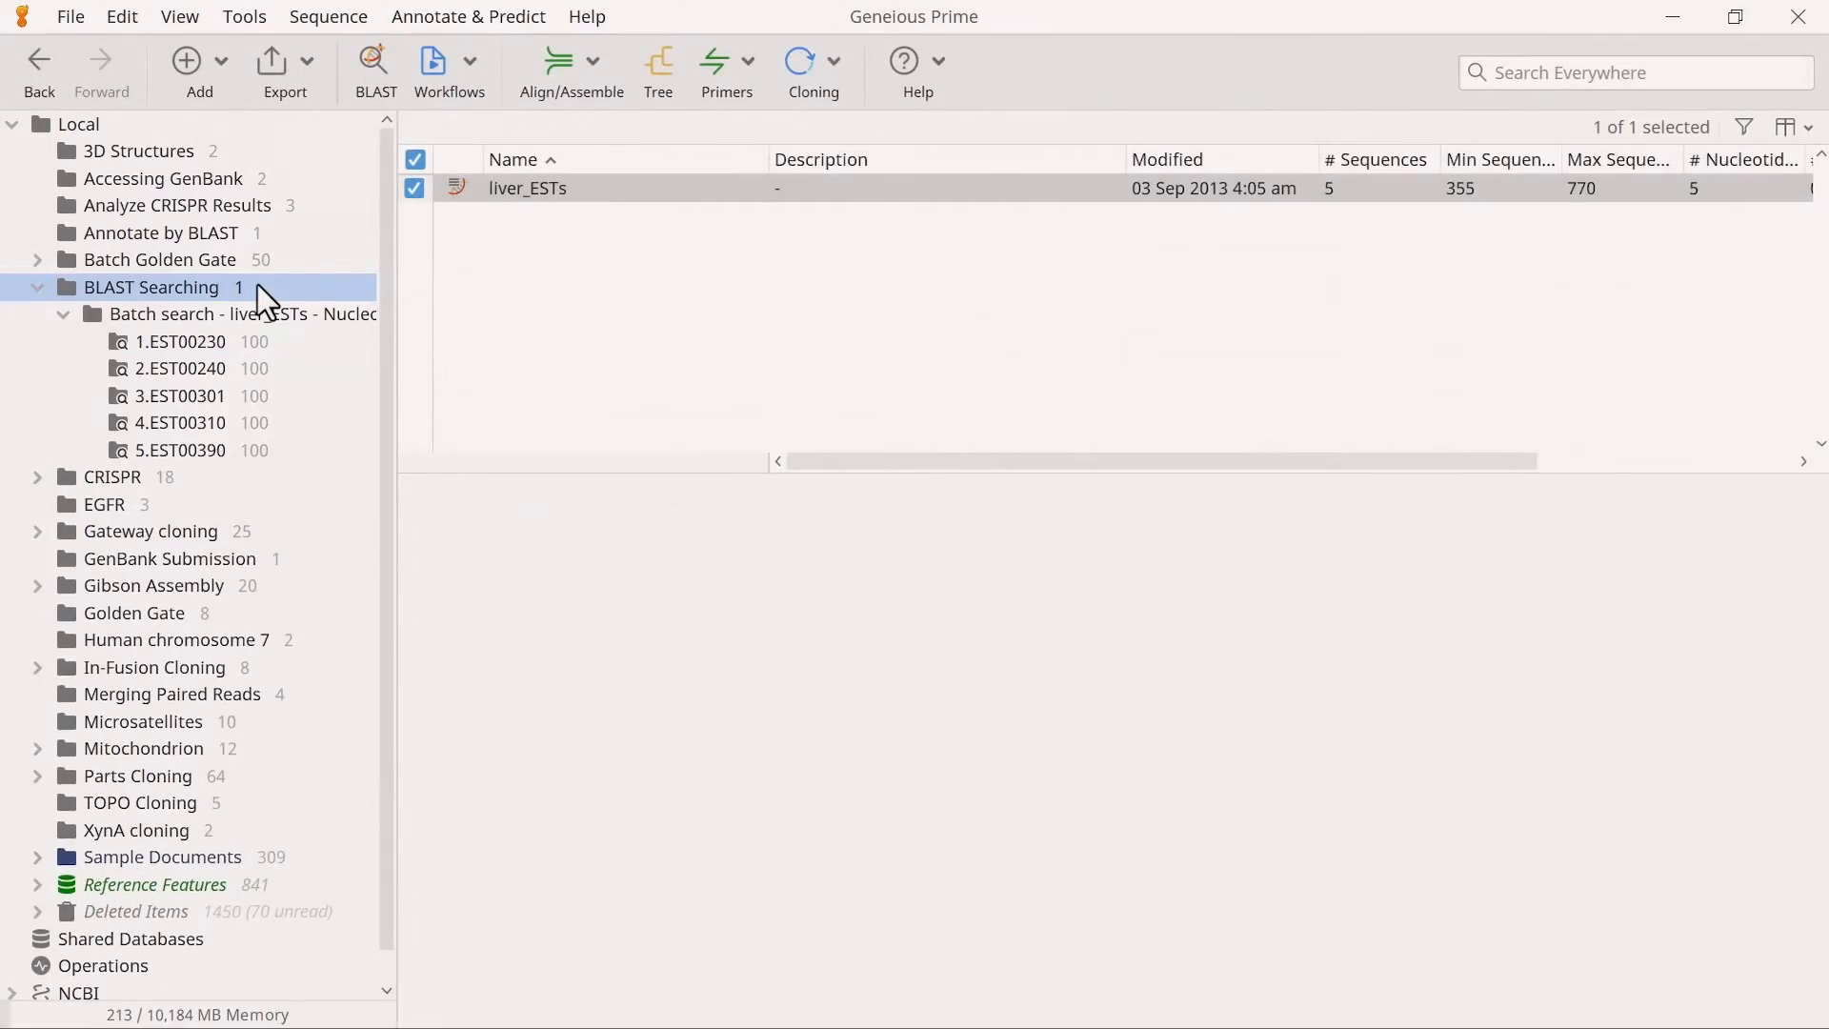
click(605, 196)
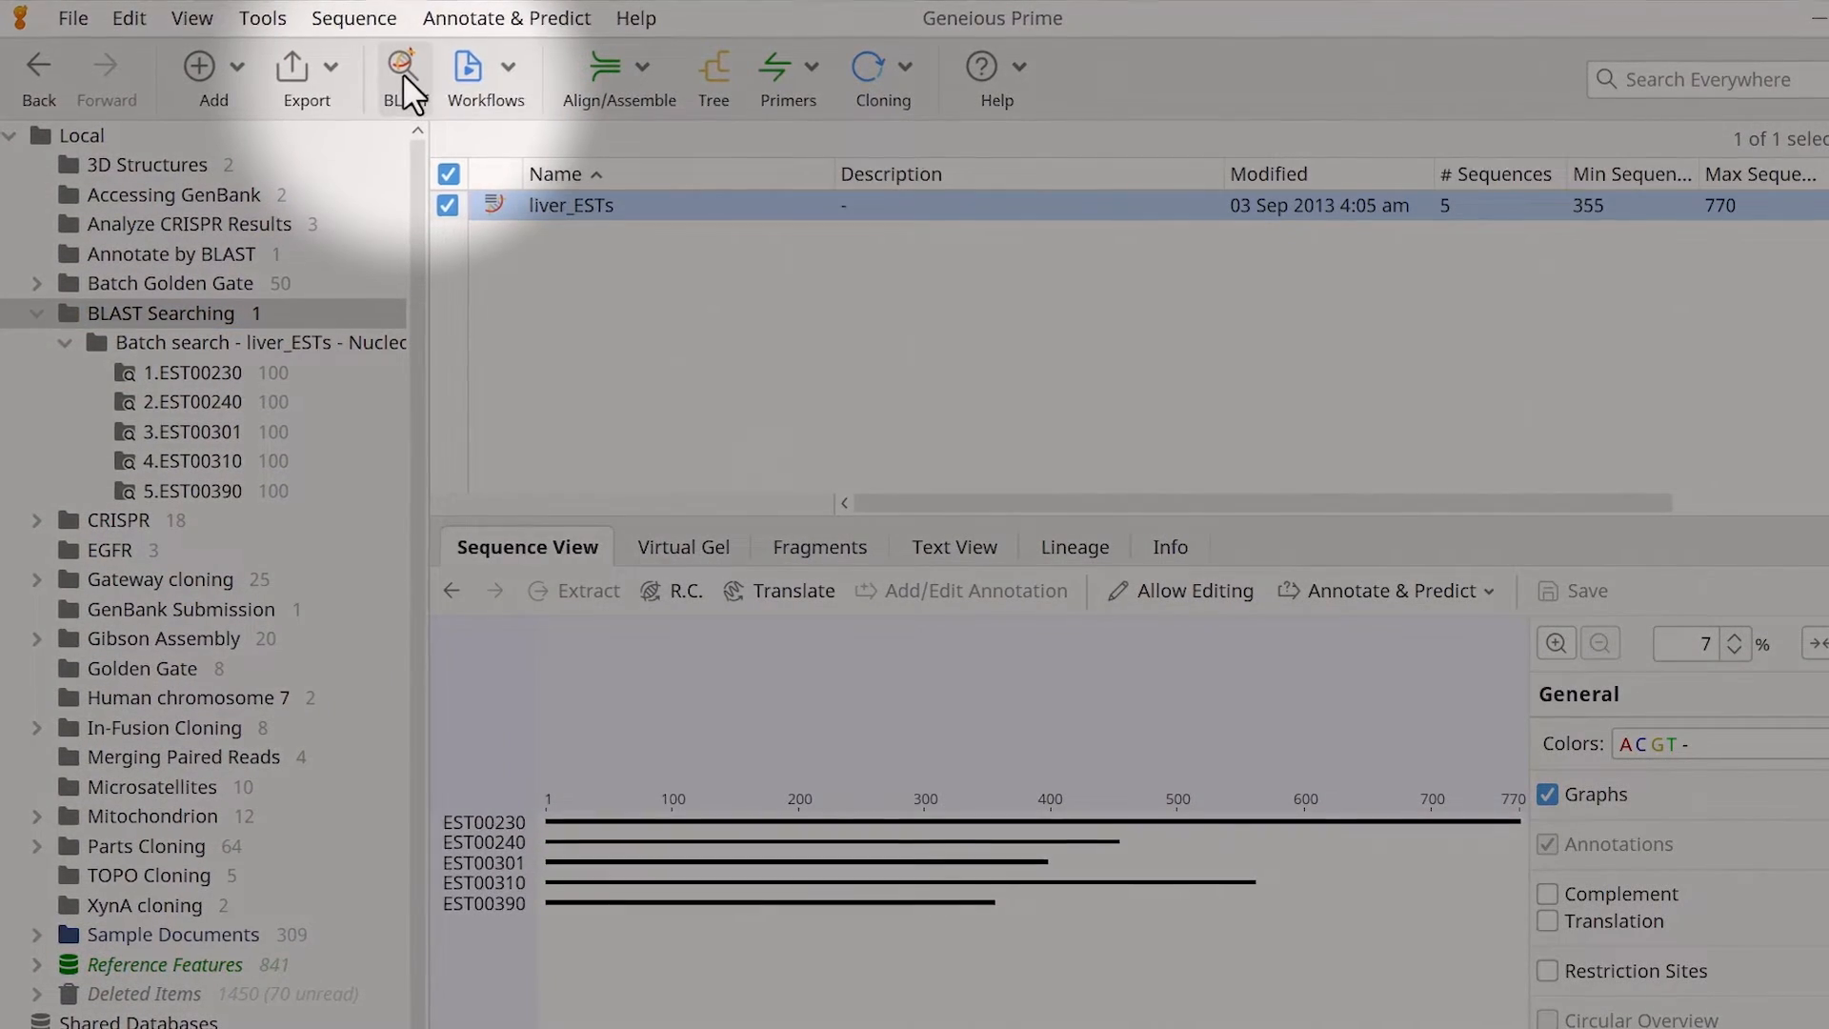
click(403, 73)
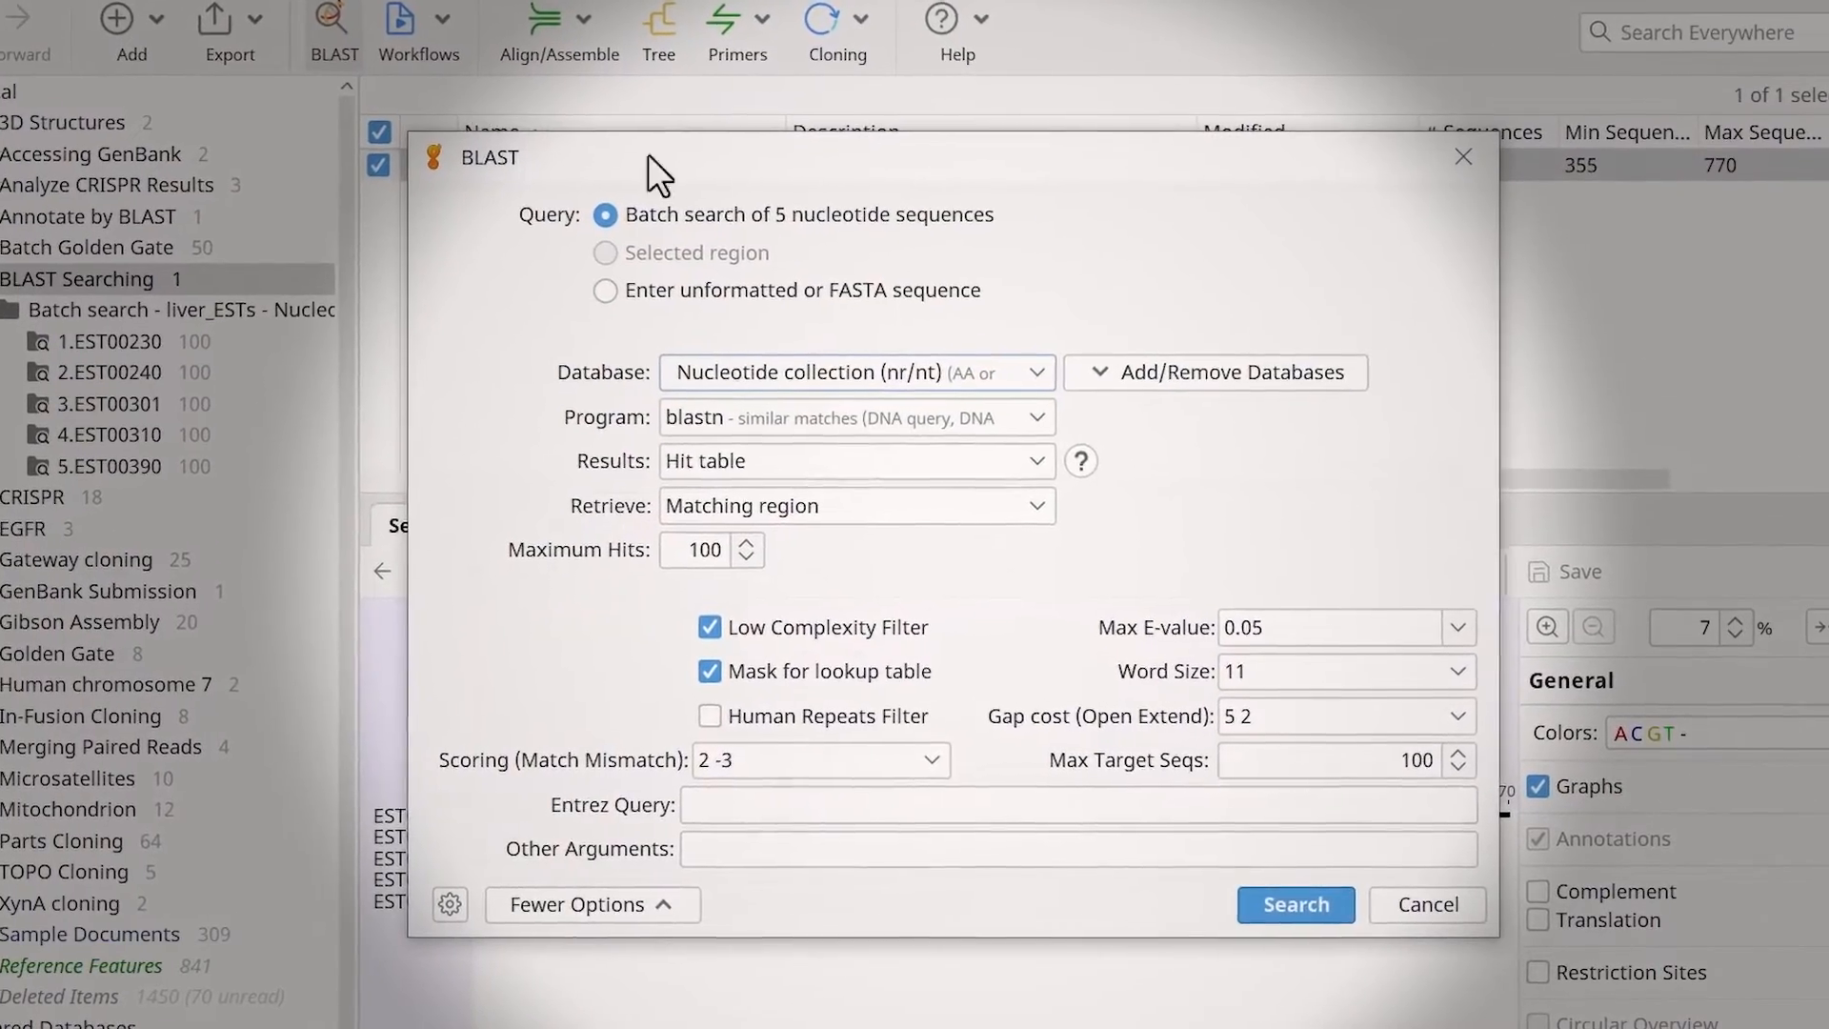
click(1010, 425)
click(1000, 469)
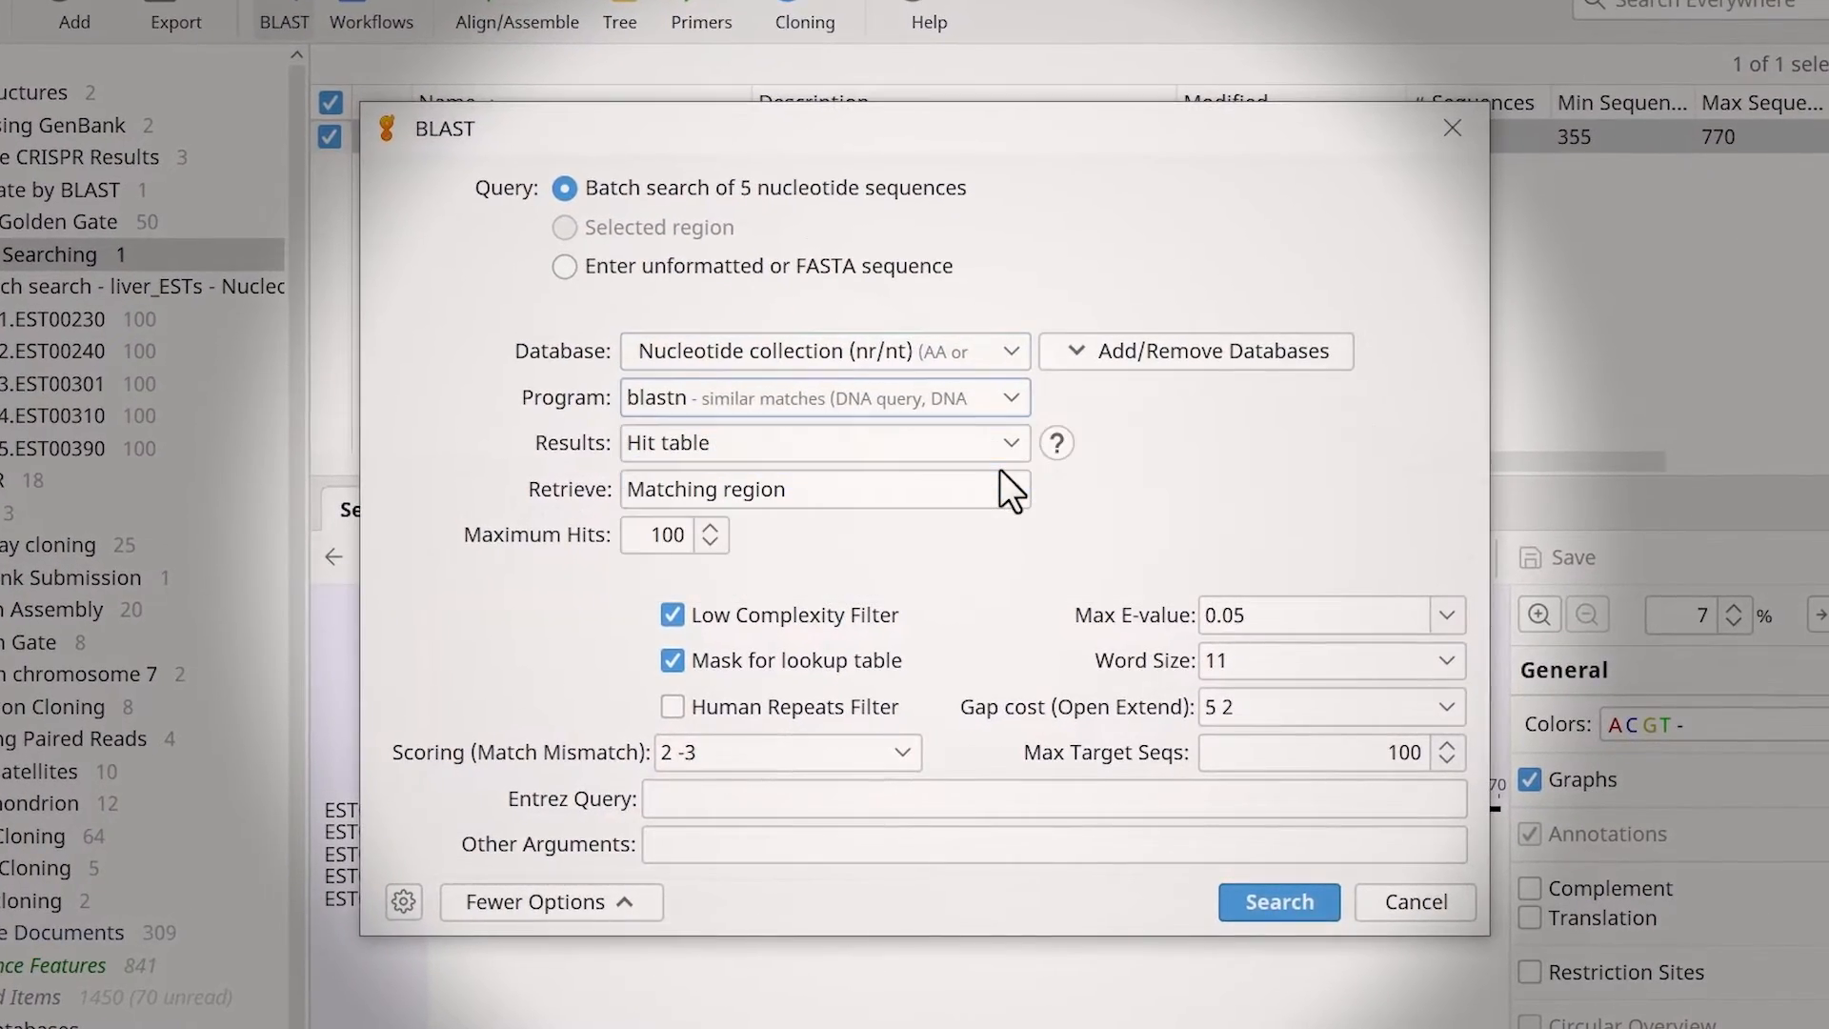
- Set the BLAST results to Query-centric alignment only with a maximum of 5 hits, and run the search
click(1010, 441)
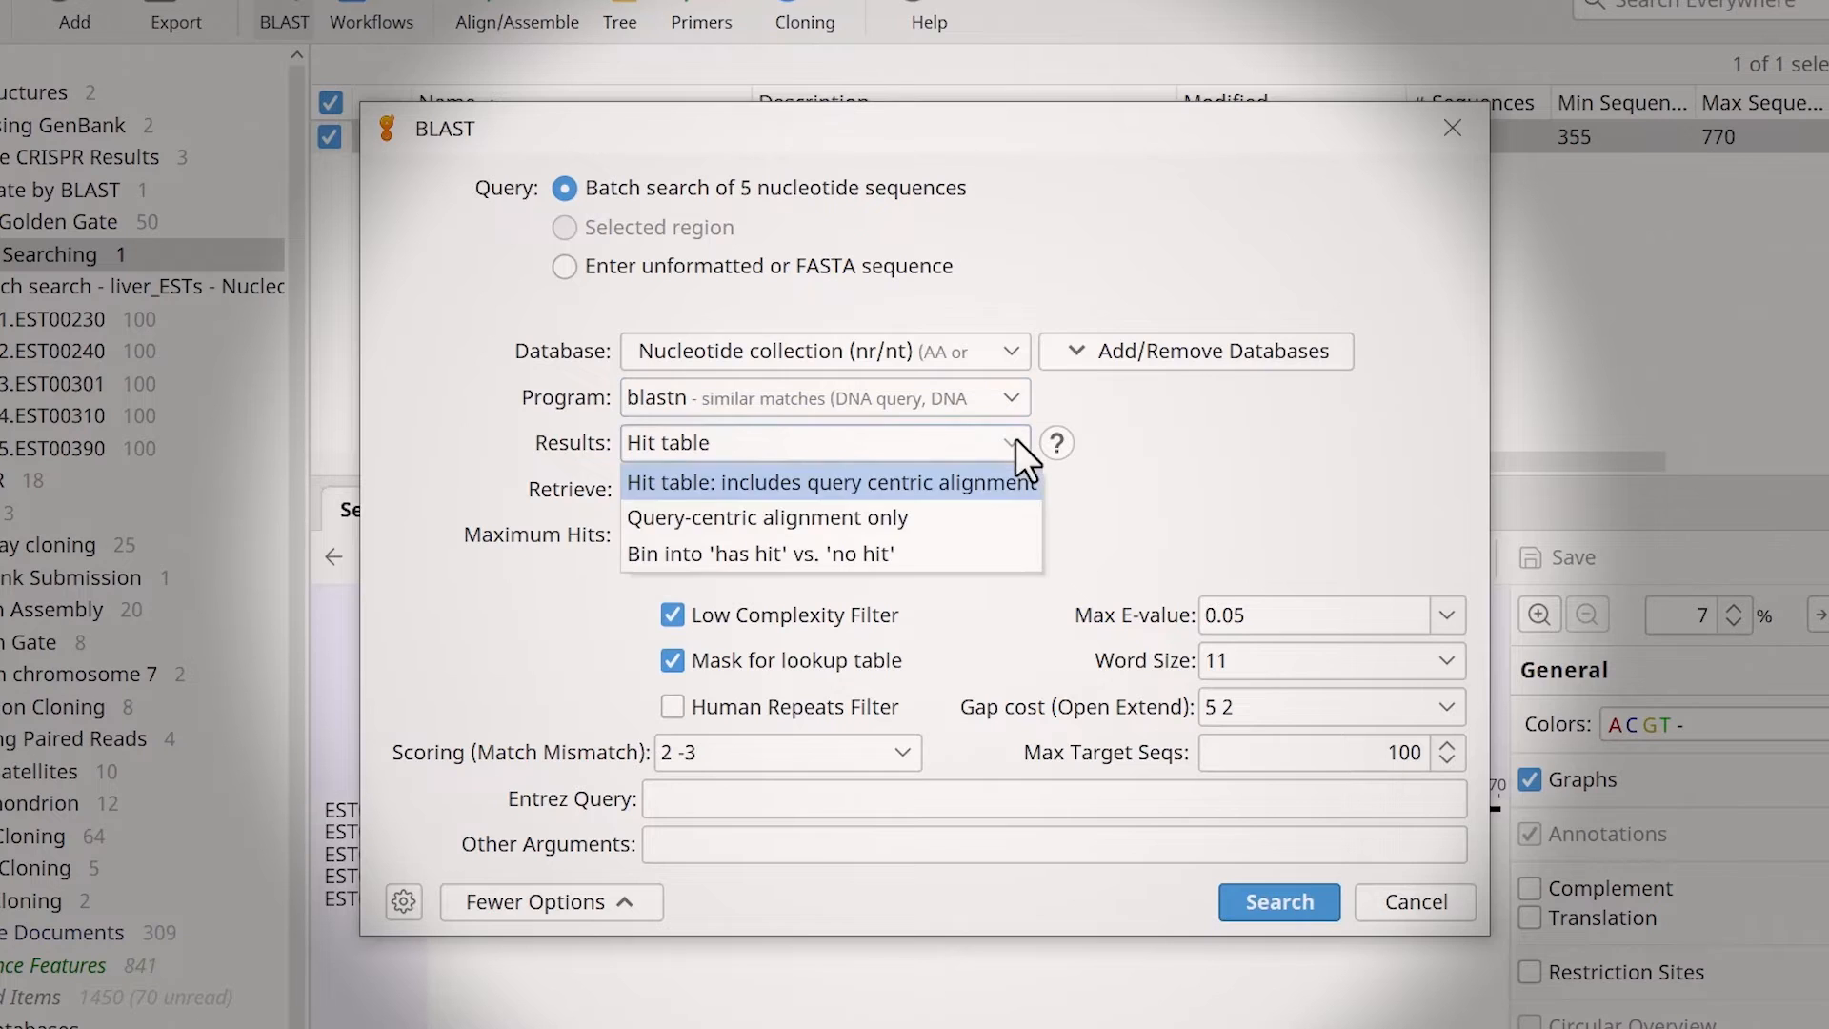
click(975, 501)
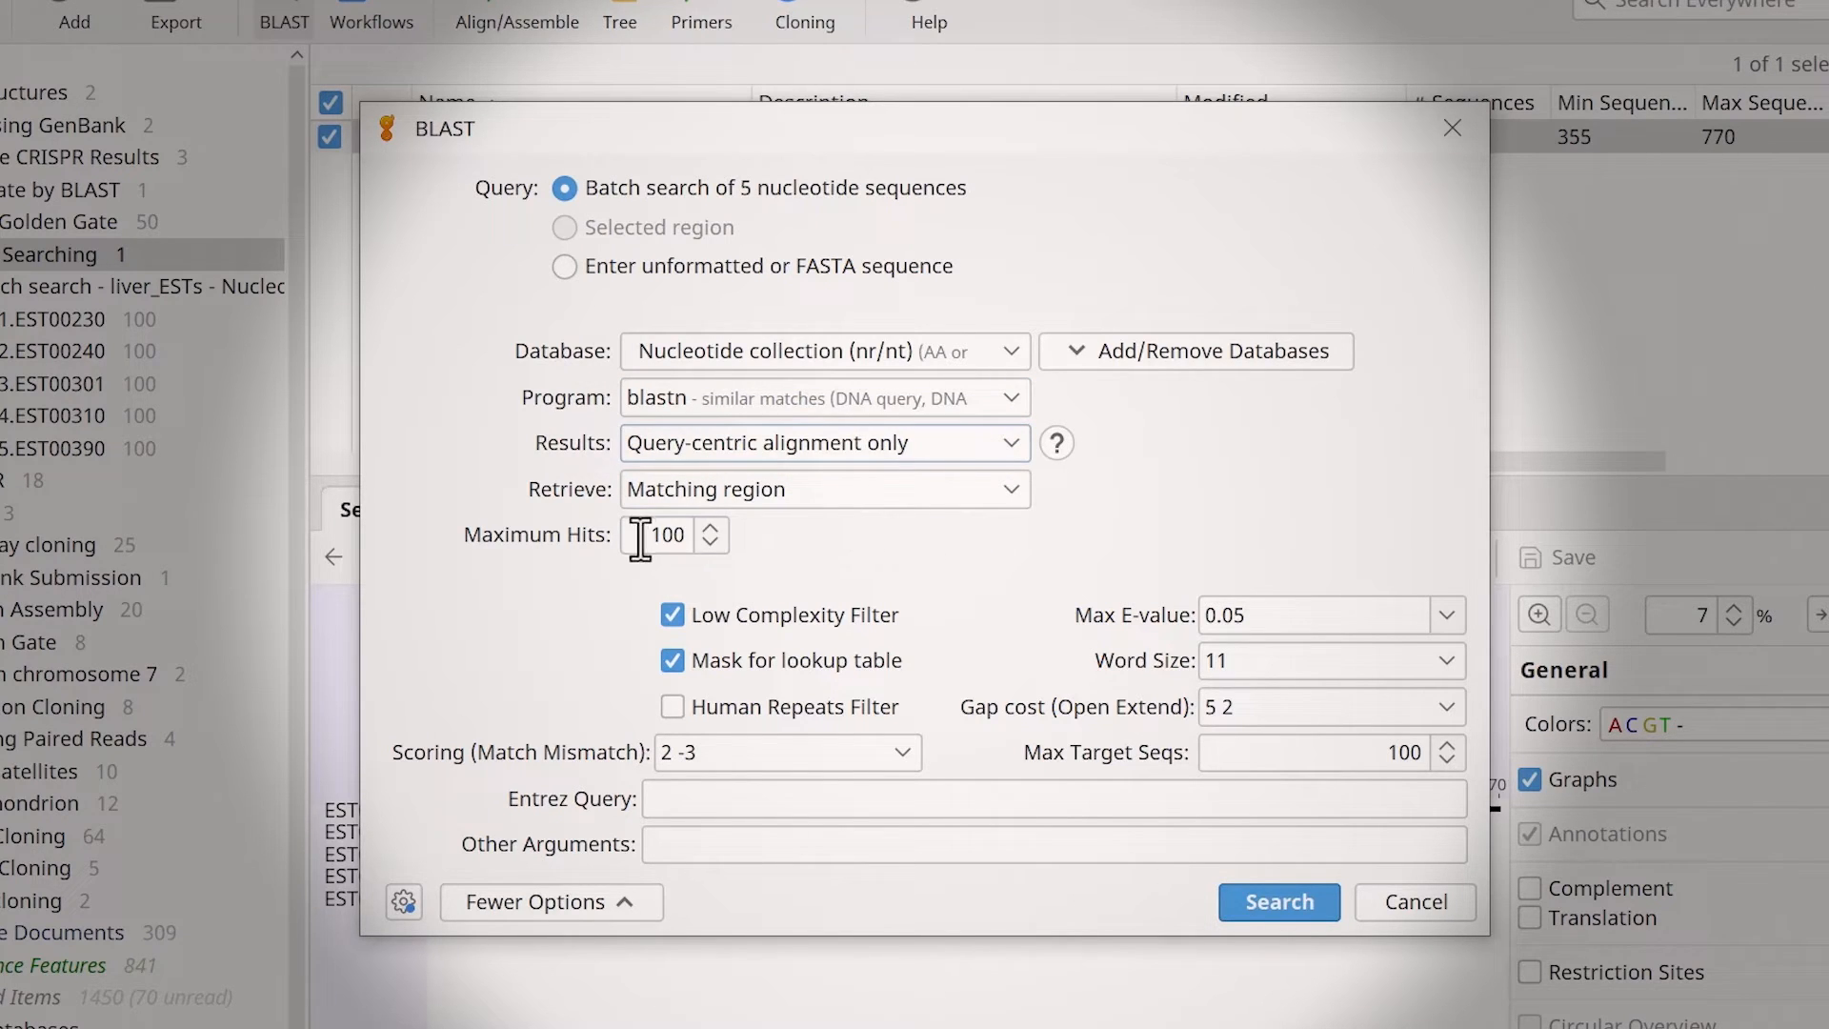
drag(641, 538, 714, 543)
text(5)
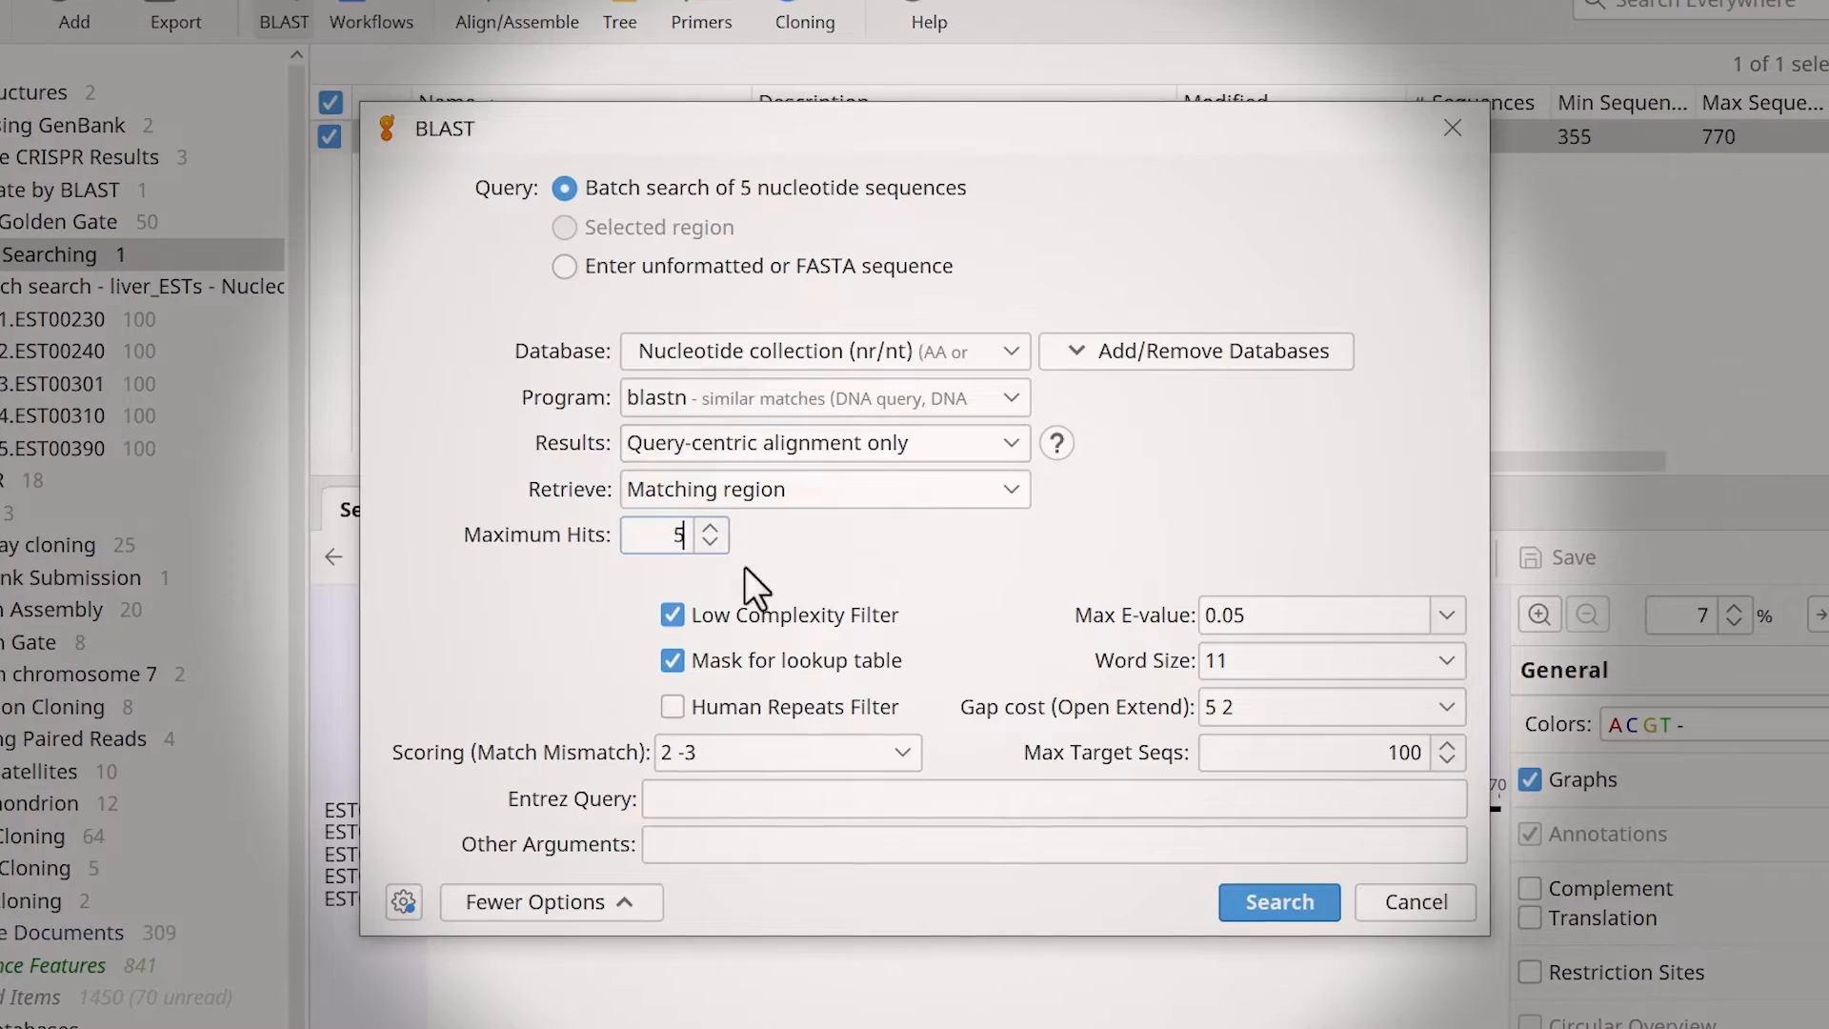
click(1263, 905)
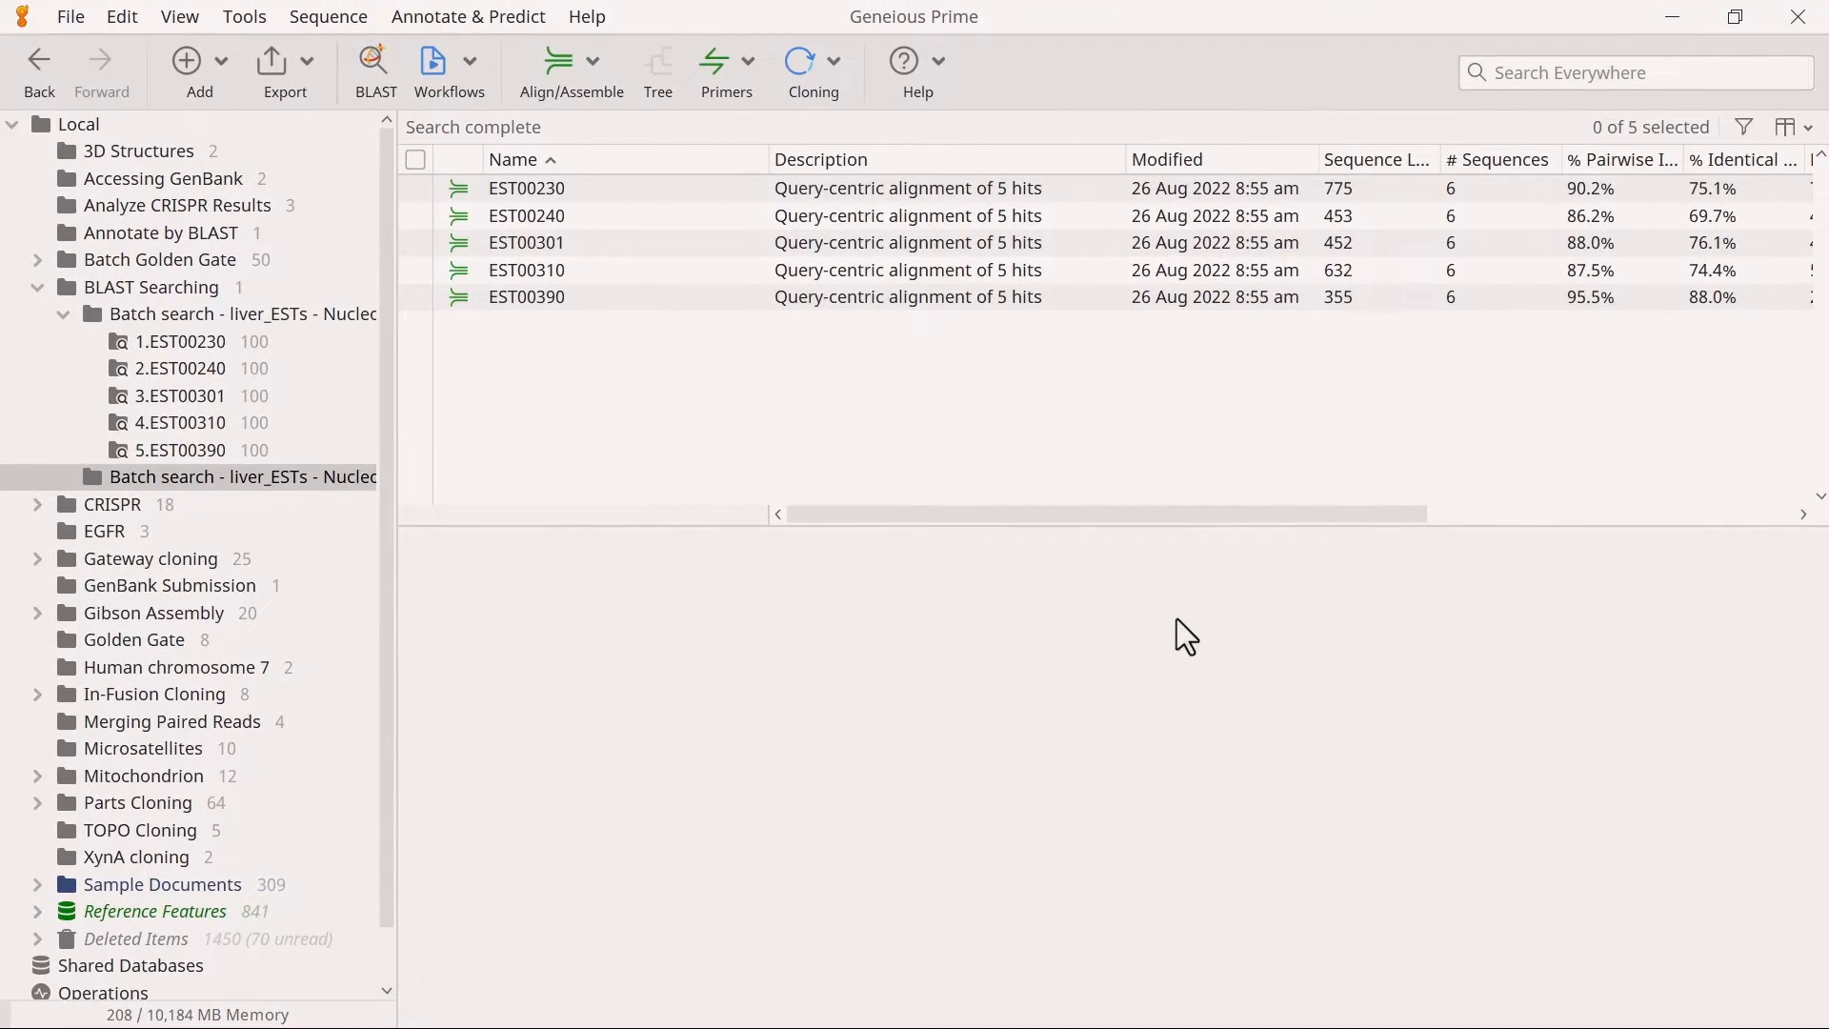
- Examine the EST00390 query-centric alignment and display its search hits as an annotations table
click(644, 296)
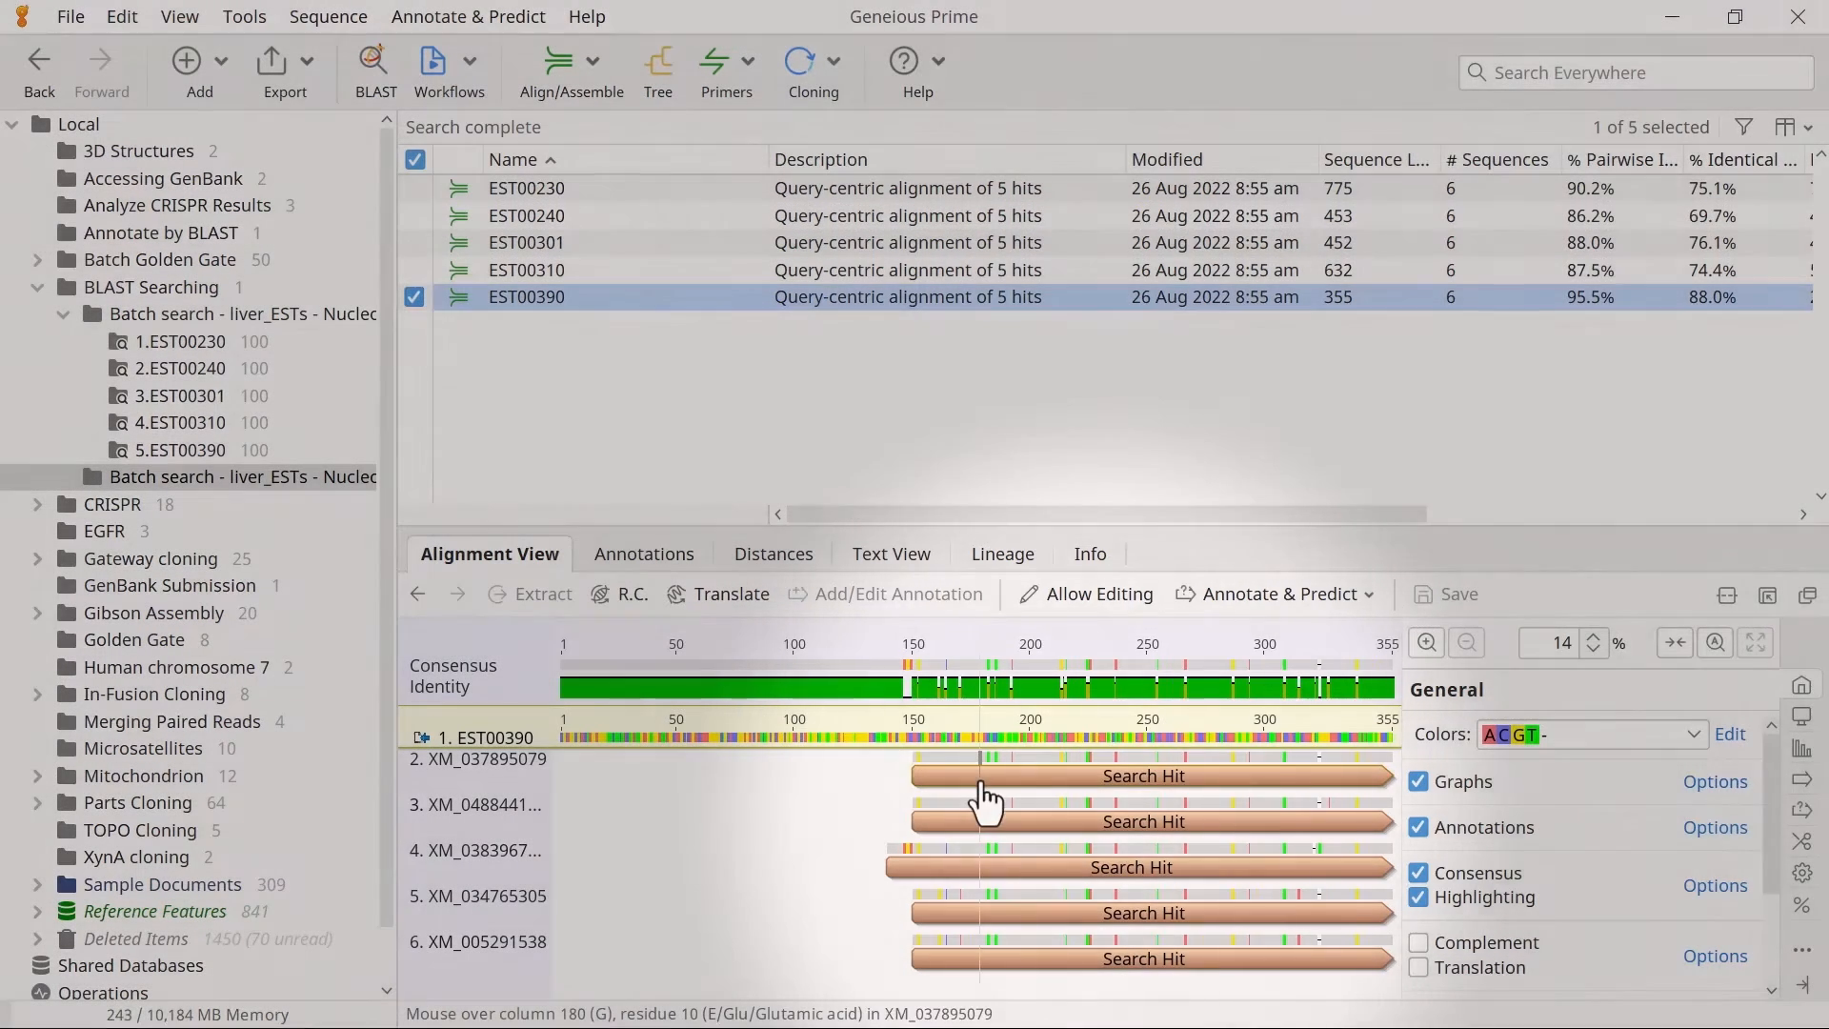
mouse_move(984, 799)
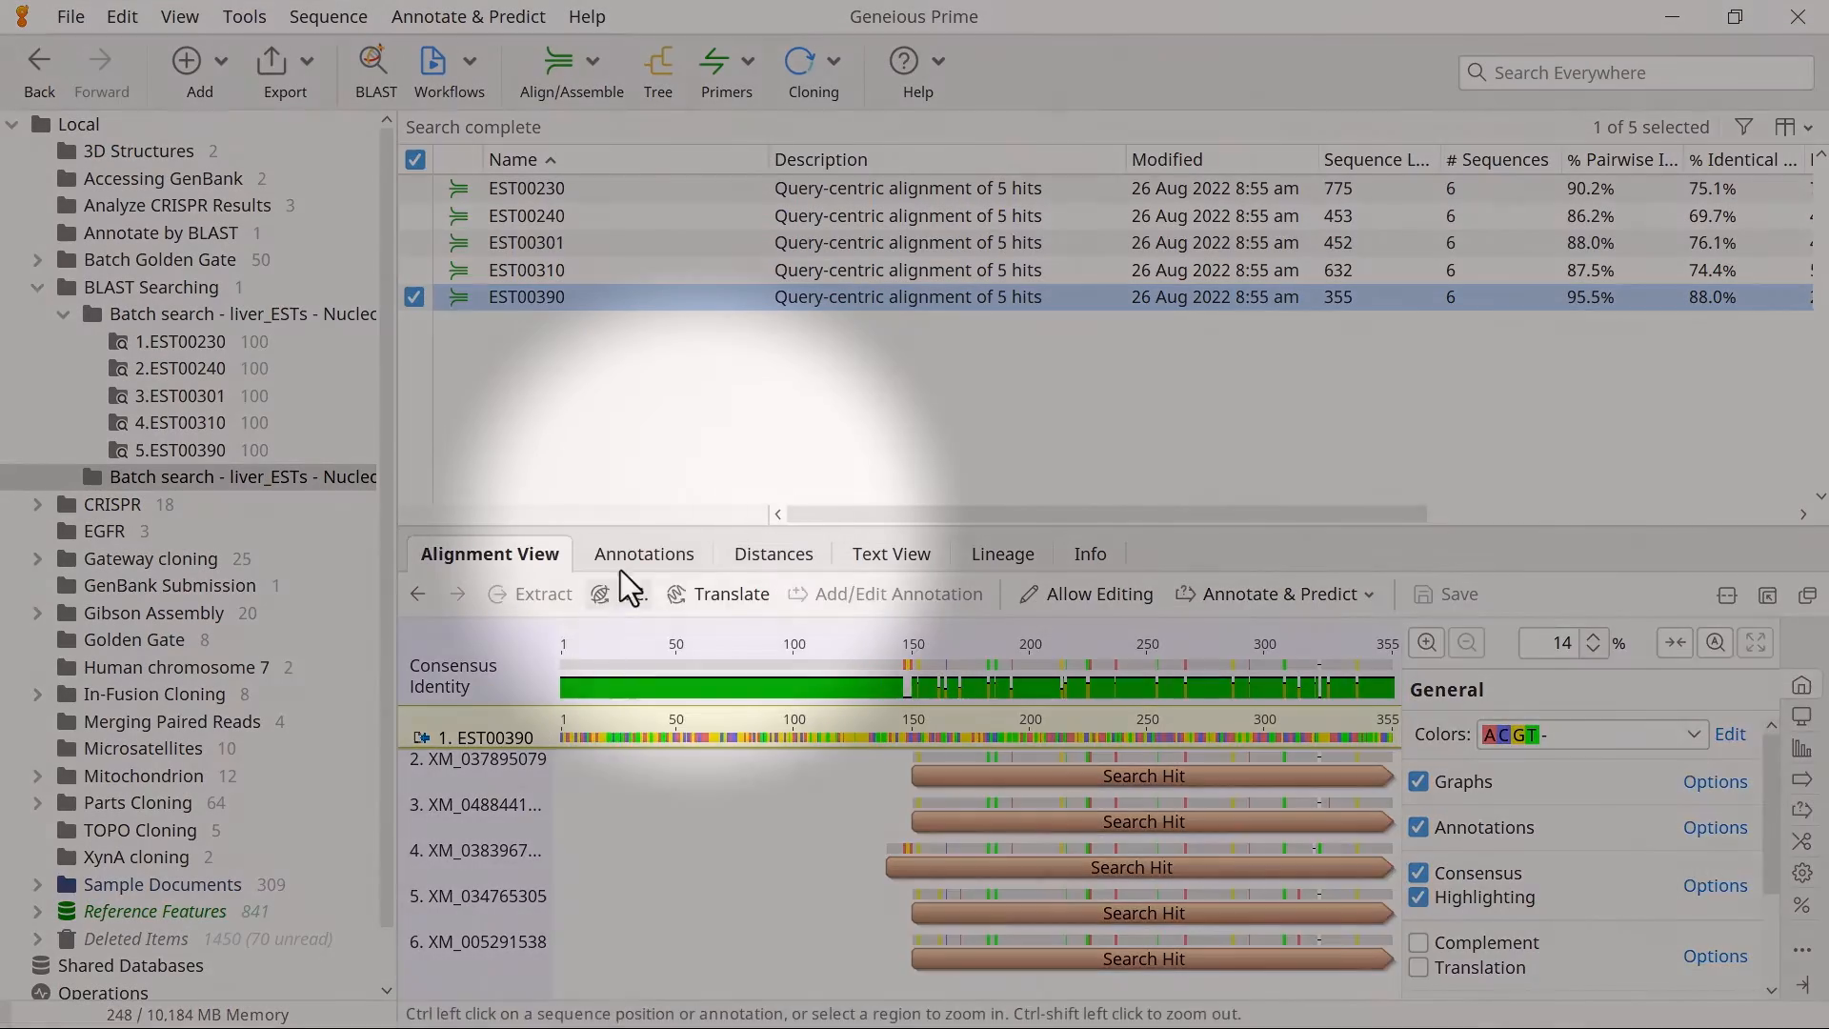
click(620, 568)
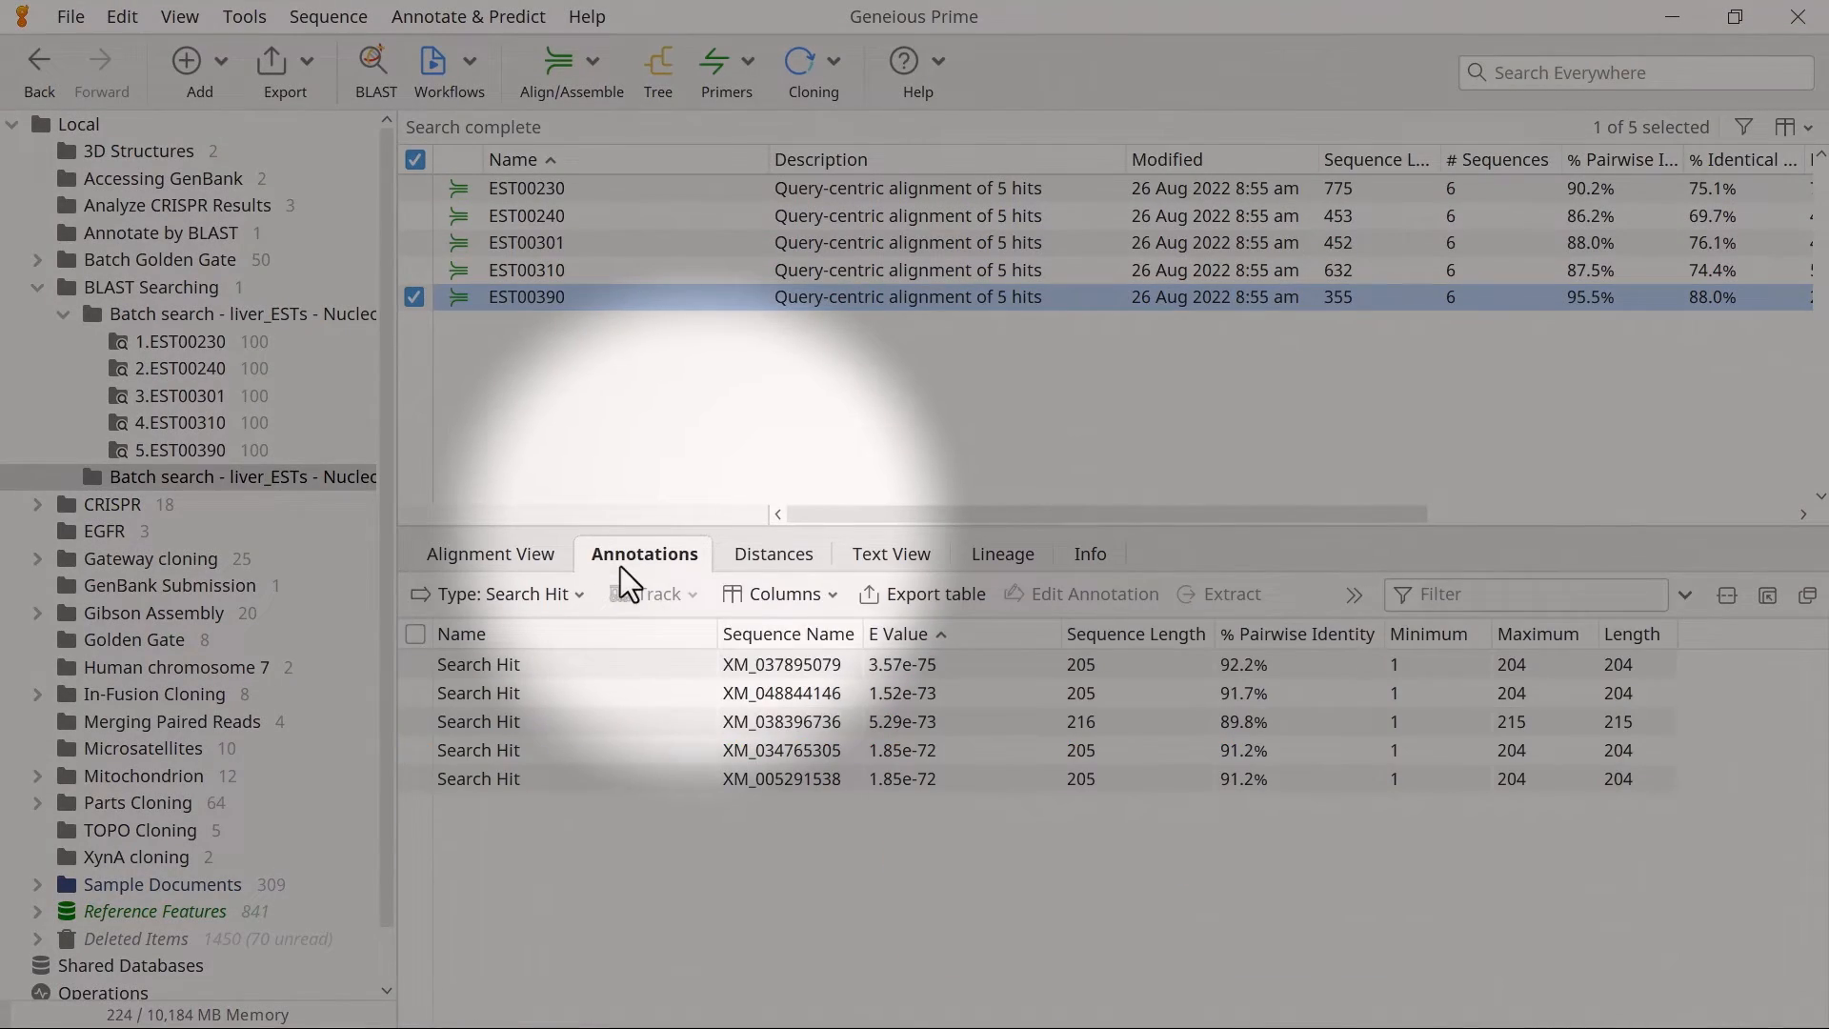
- Review the column choices for the annotations table and move the Maximum column ahead of Minimum
click(753, 588)
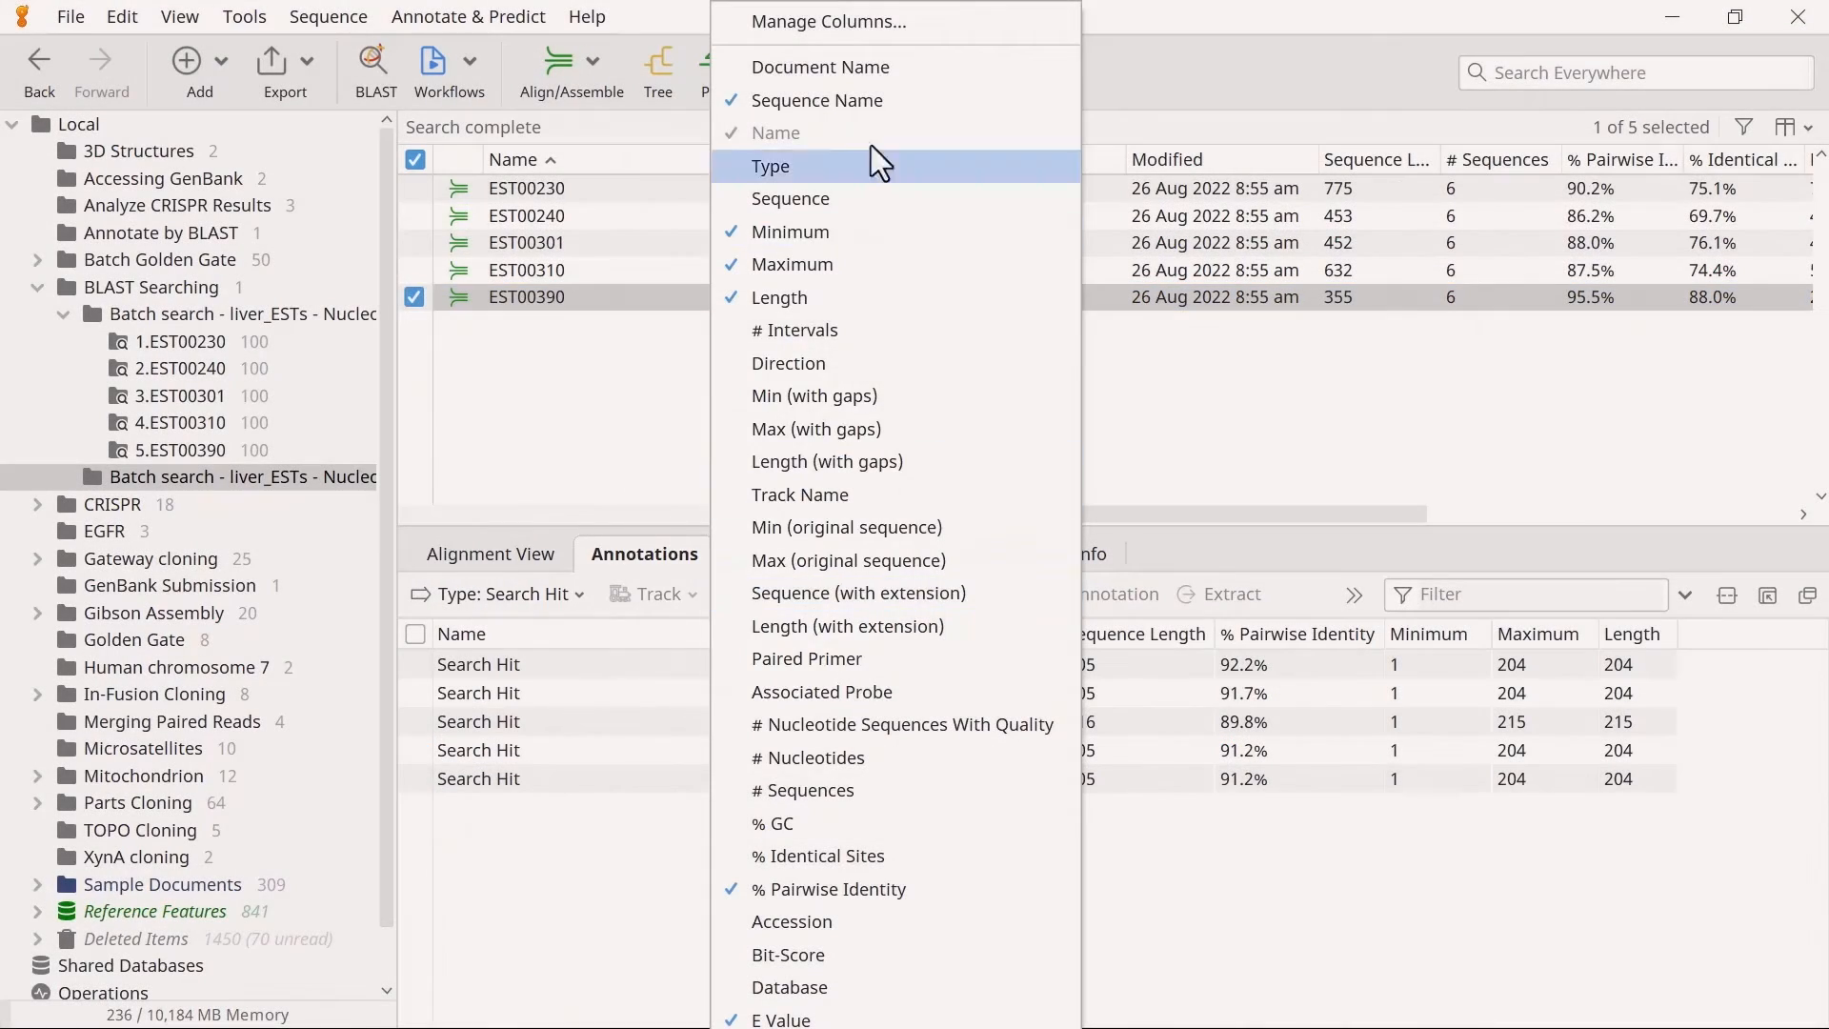
click(882, 32)
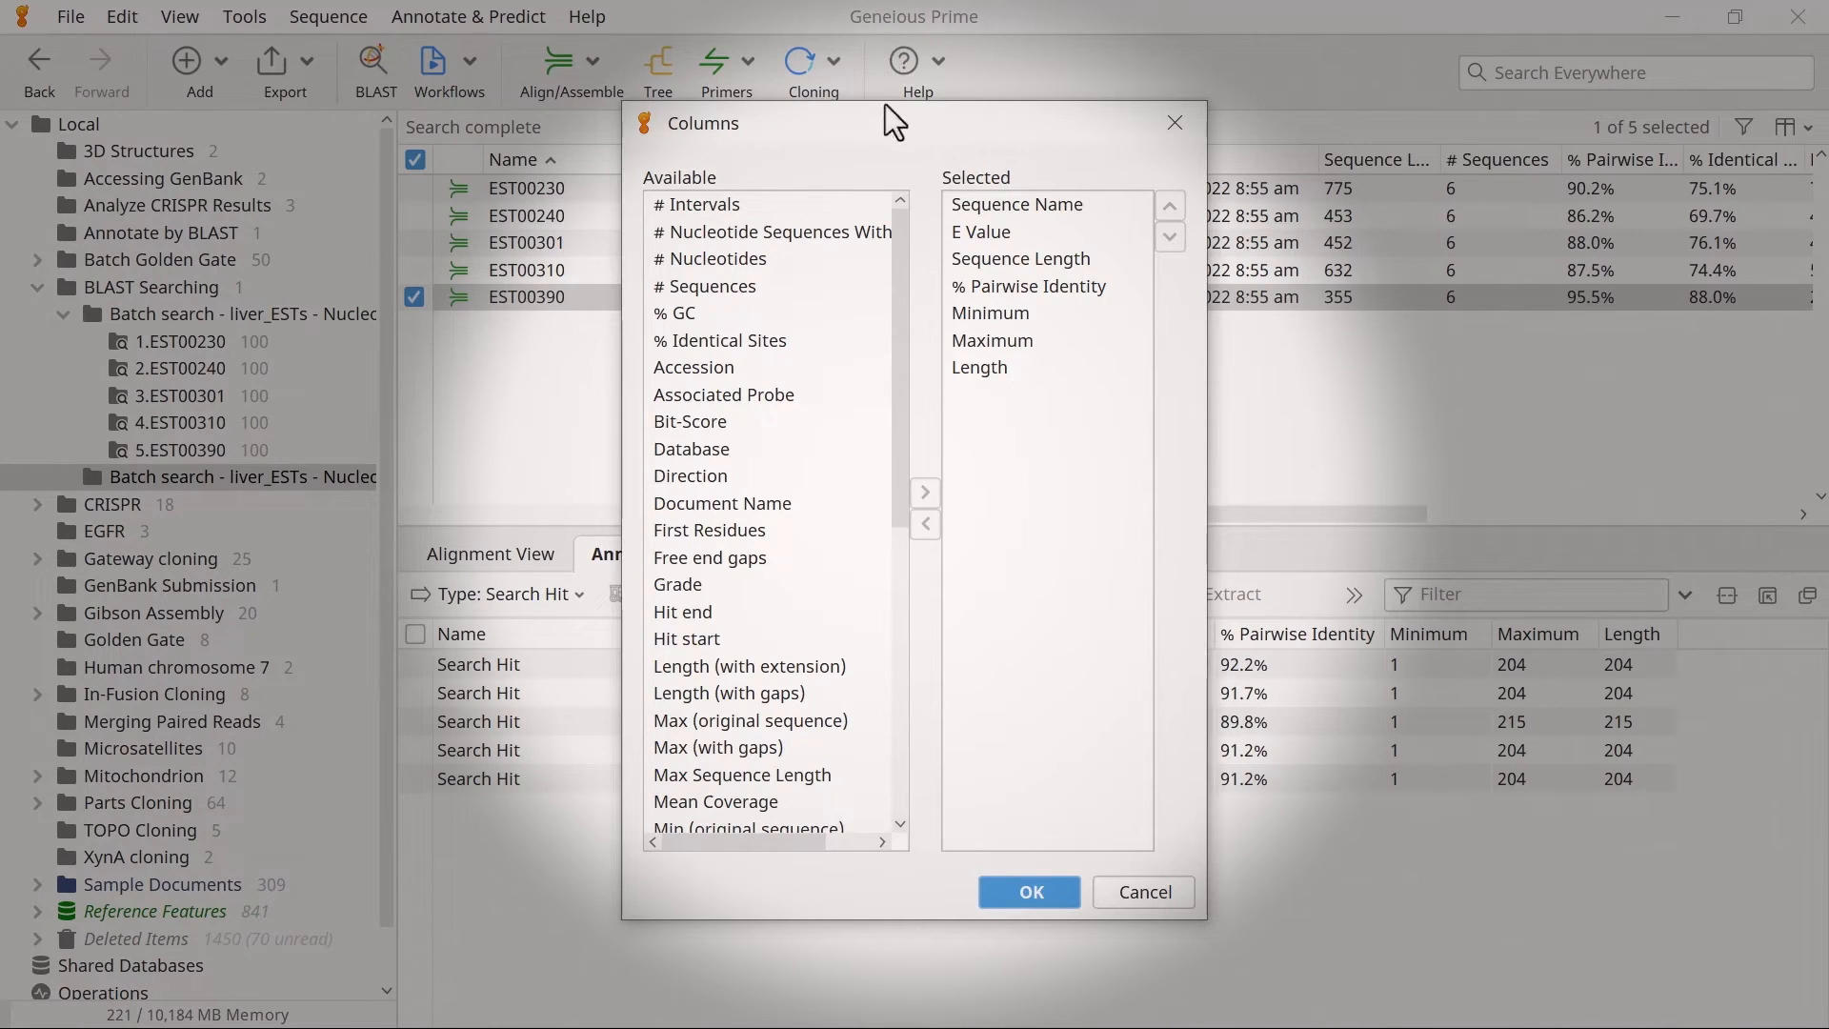
click(1012, 895)
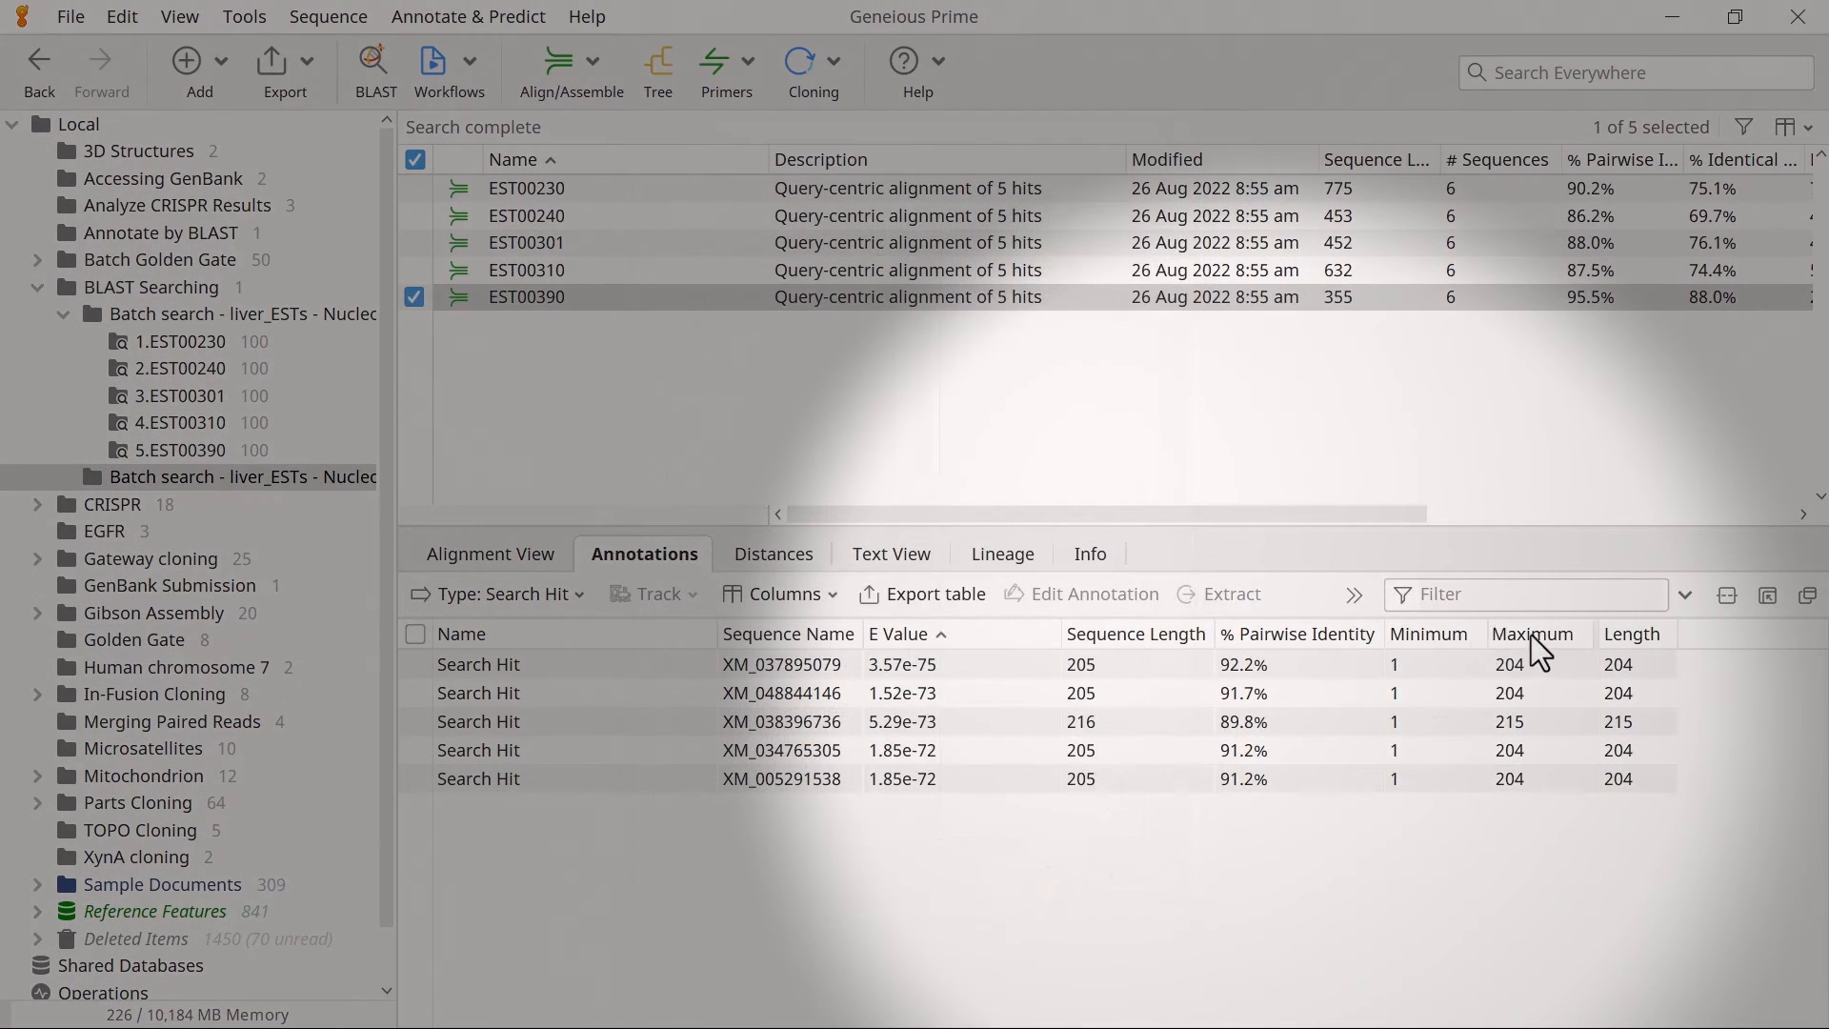
drag(1530, 634, 1452, 633)
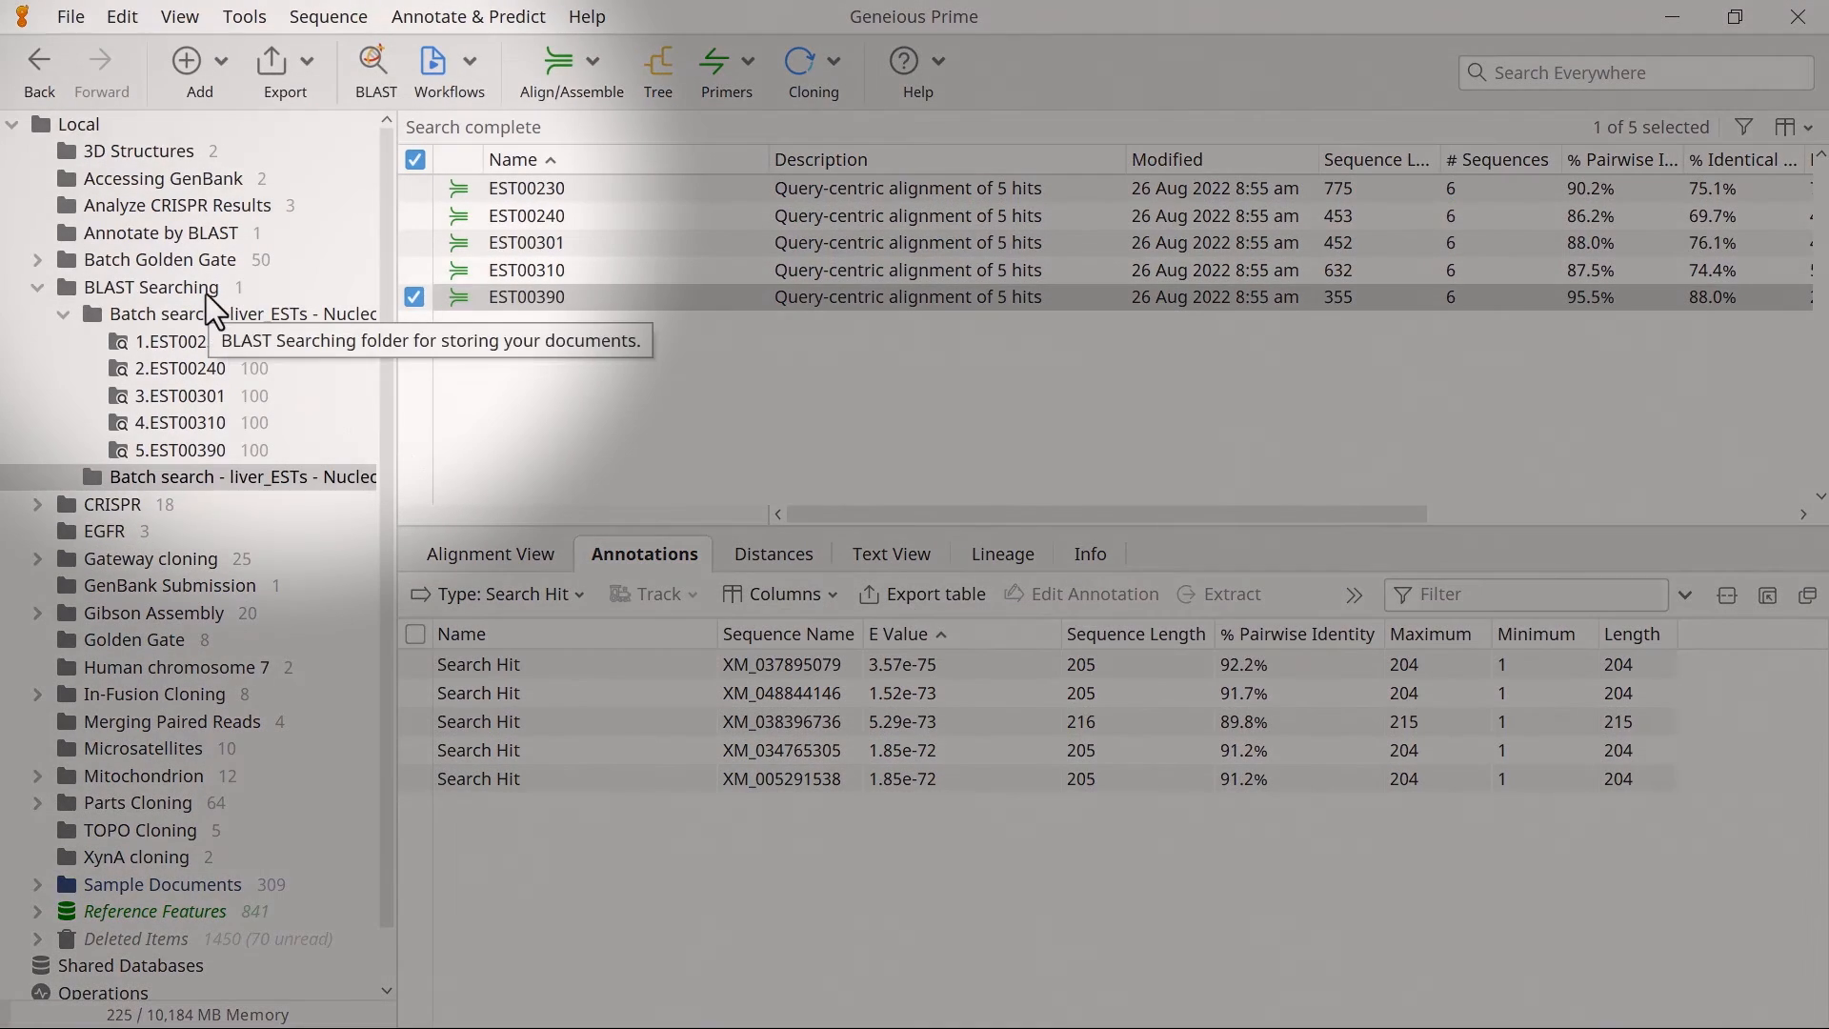
- Start another BLAST search of liver_ESTs from the BLAST Searching folder and open the choices for the results format
click(206, 290)
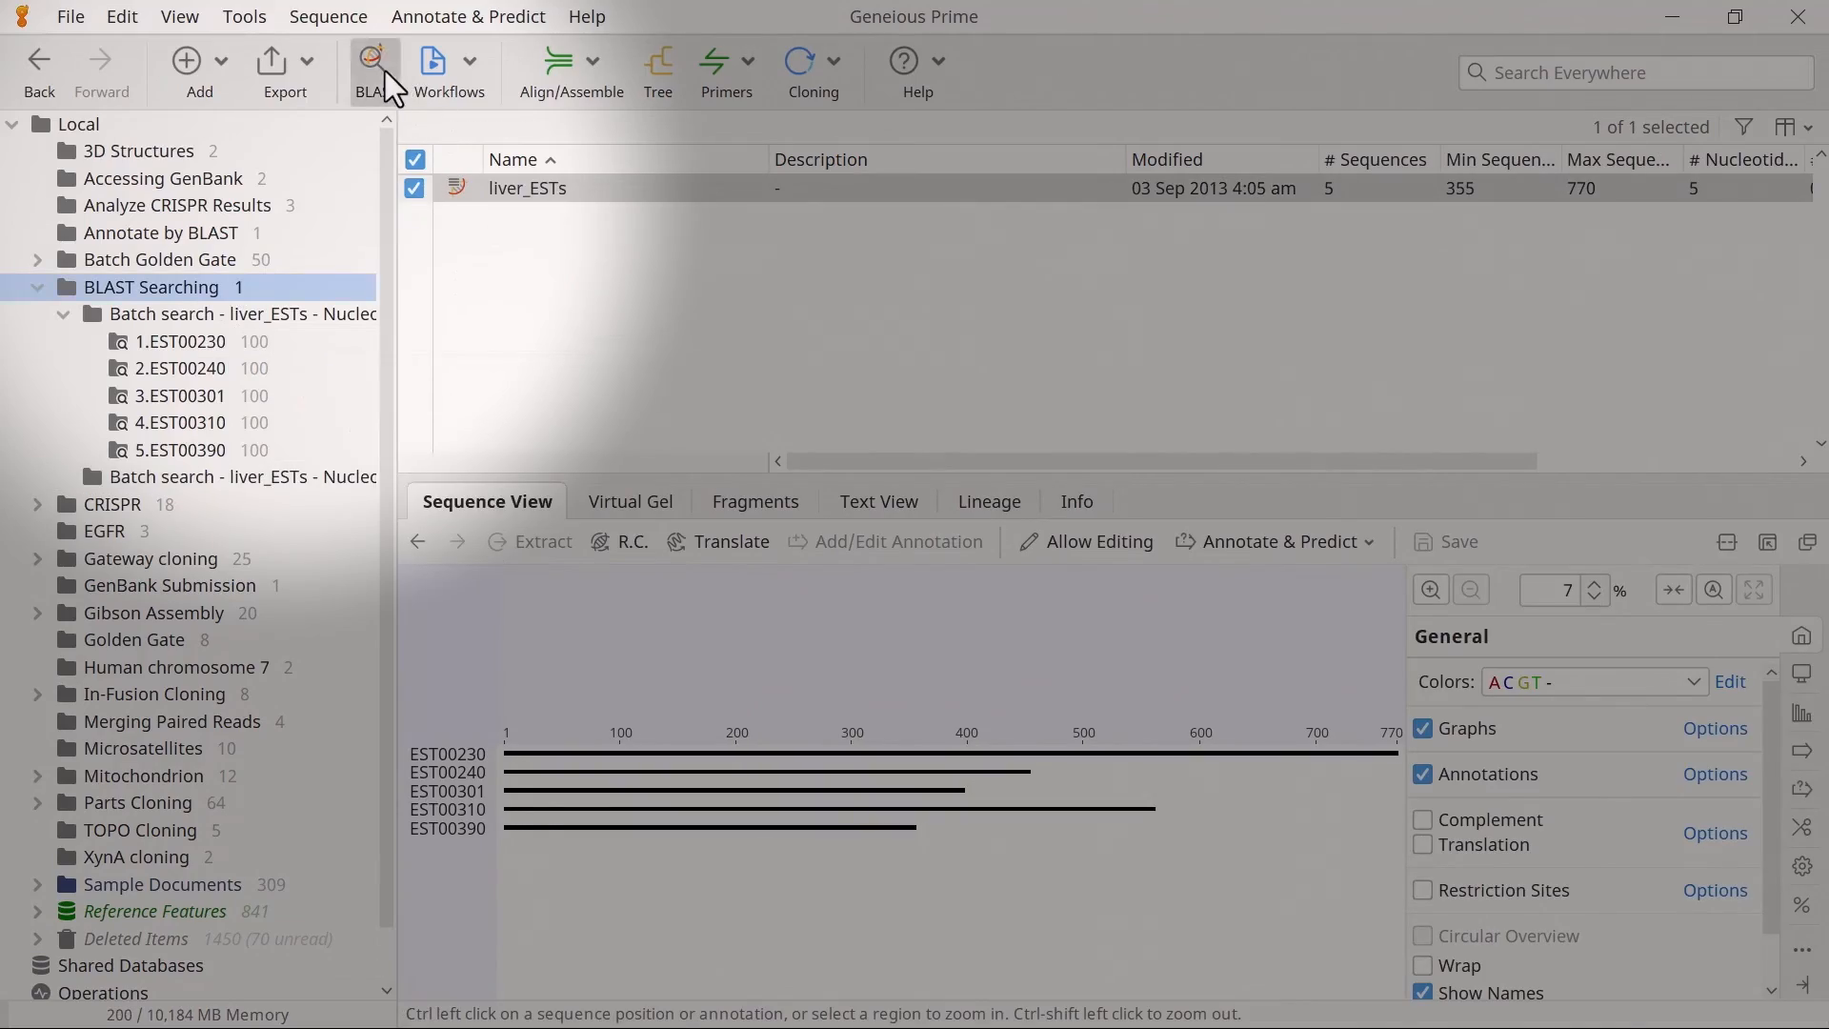
click(373, 64)
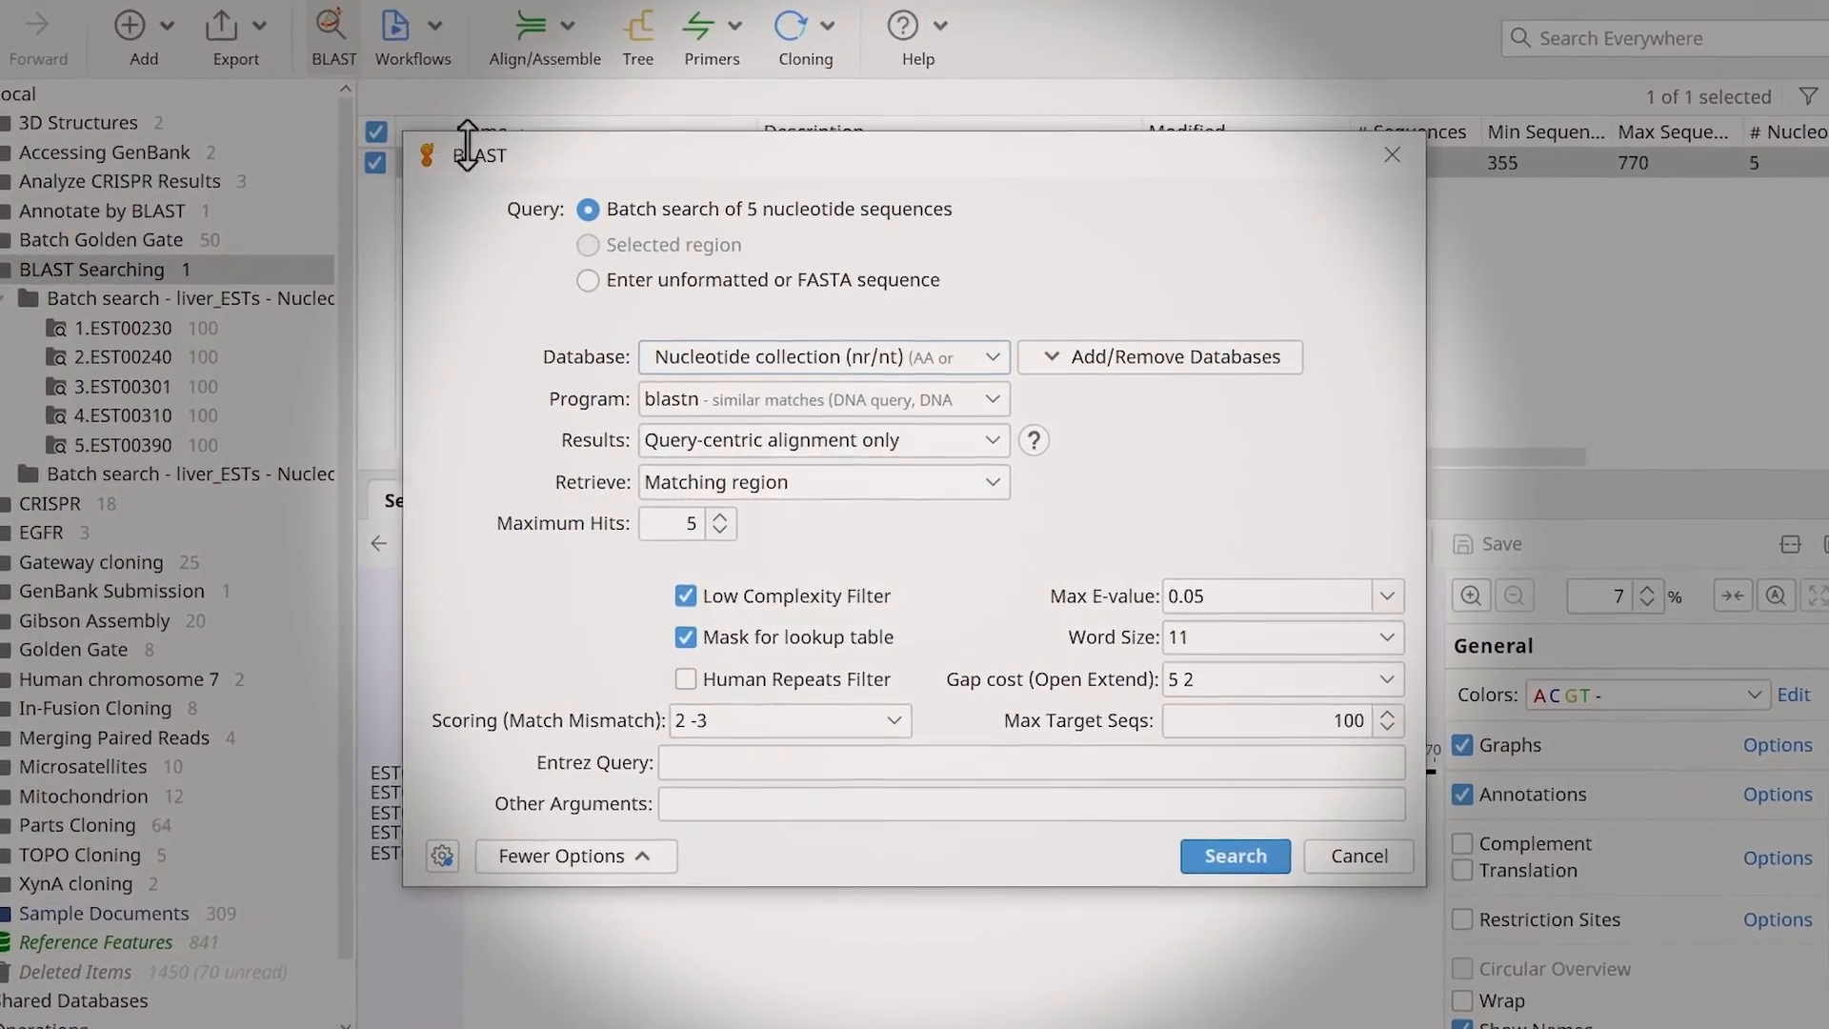
click(995, 438)
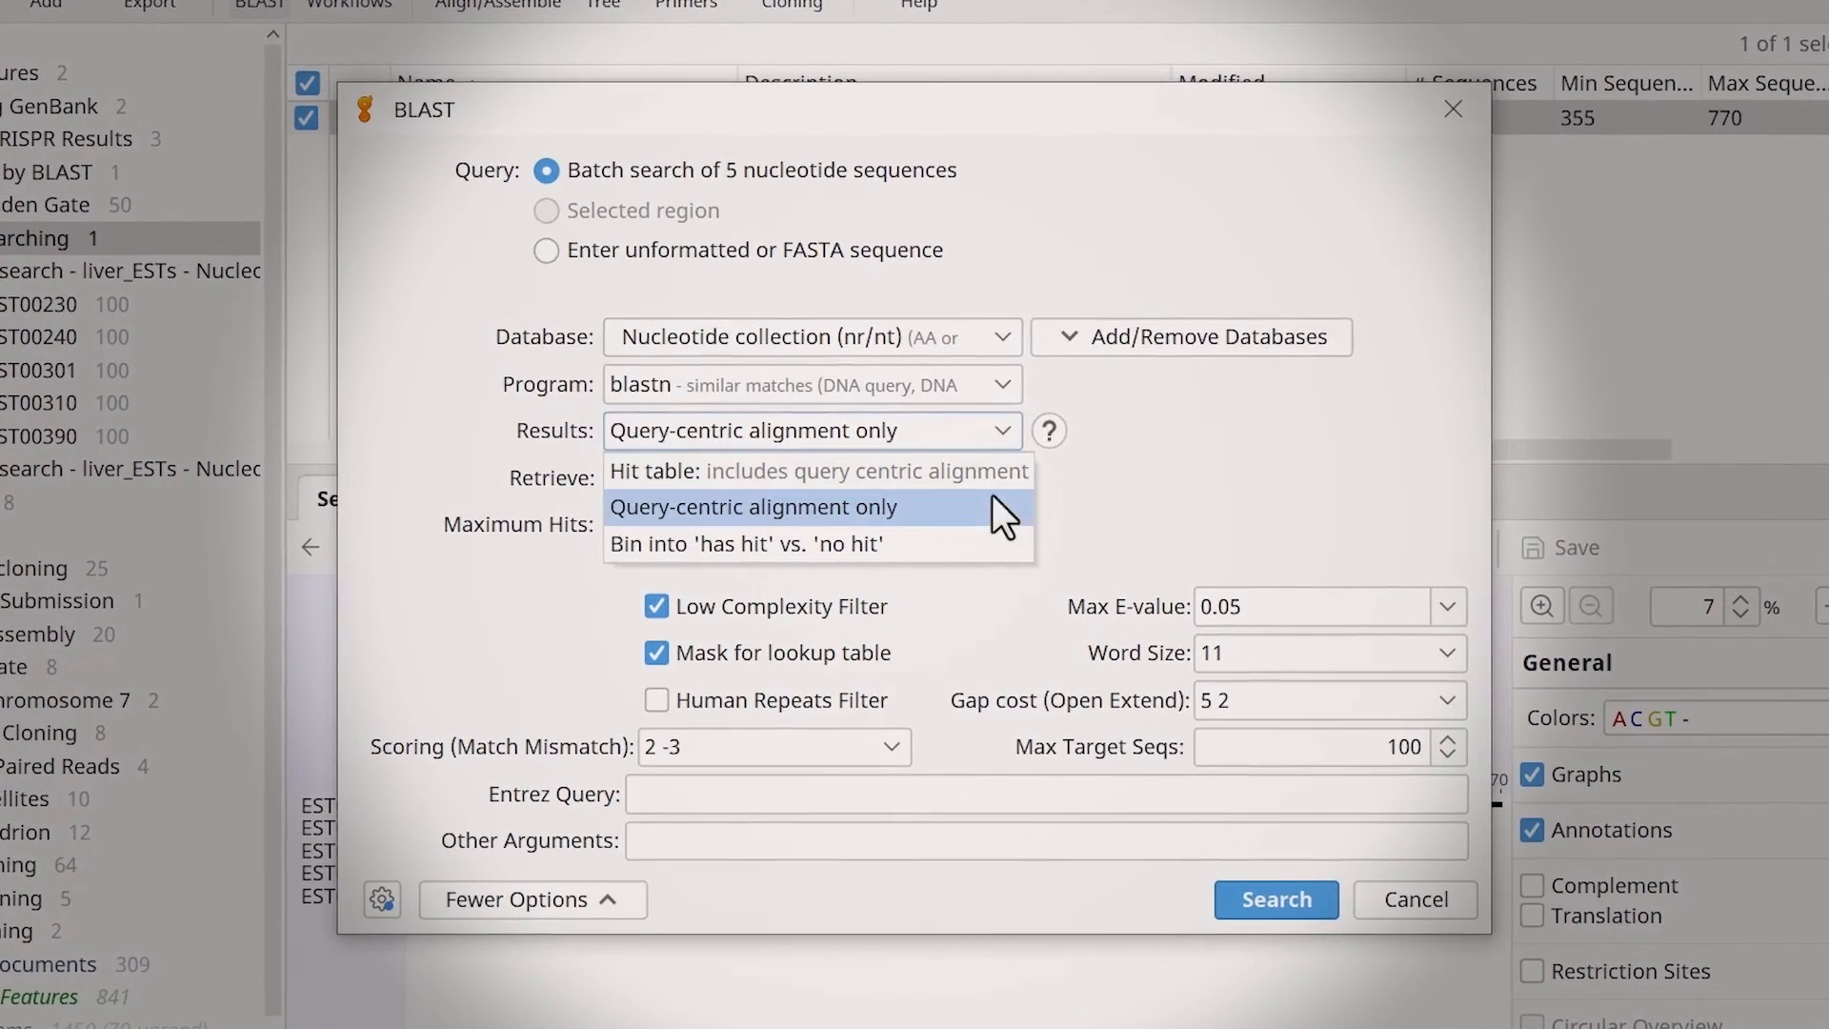